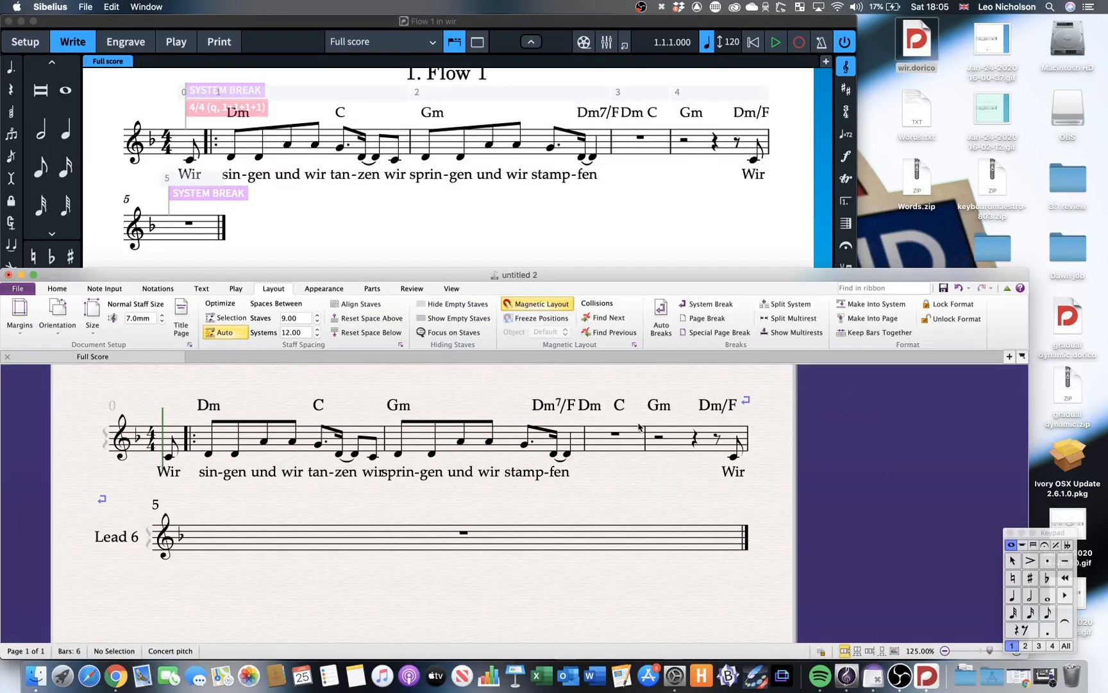
# Switch to Dorico and copy all the music of the flow, from the pick-up through bar 5.
pyautogui.scroll(-1, 653, 431)
pyautogui.hscroll(-1, 653, 431)
pyautogui.scroll(1, 653, 431)
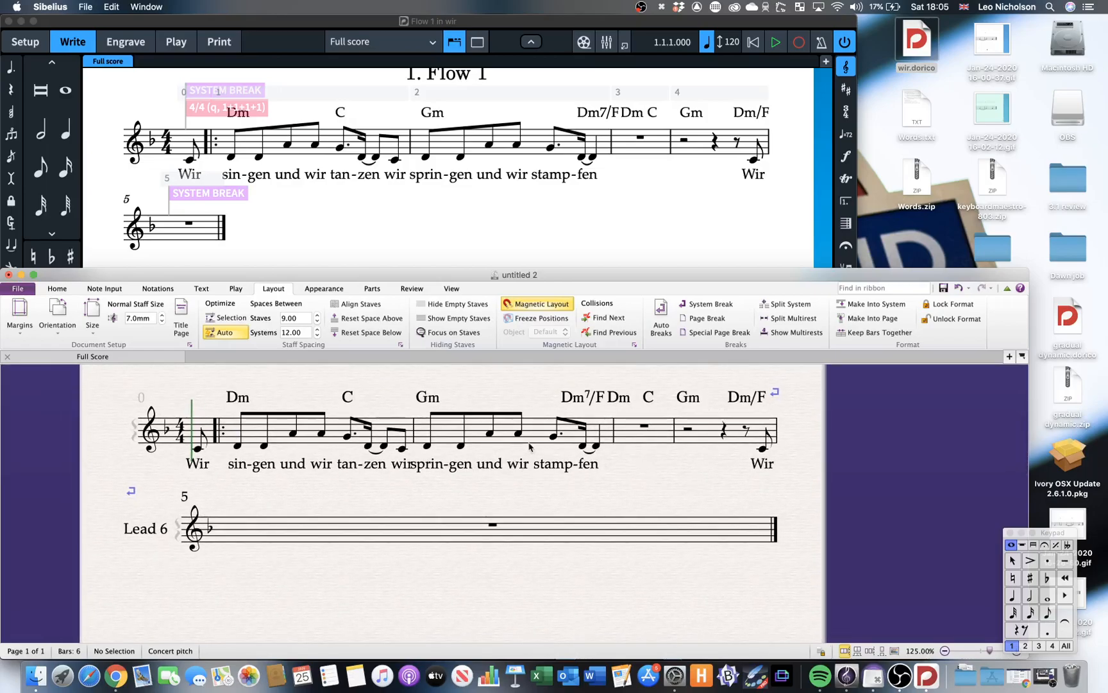
pyautogui.click(544, 231)
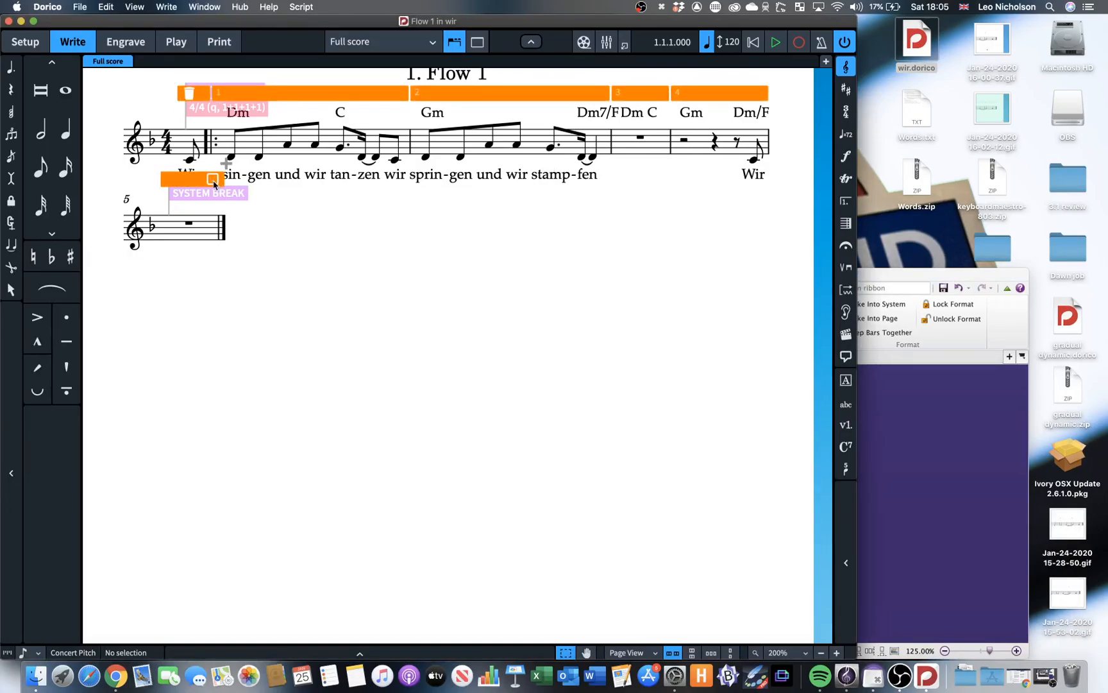
pyautogui.click(217, 183)
pyautogui.press('super+c')
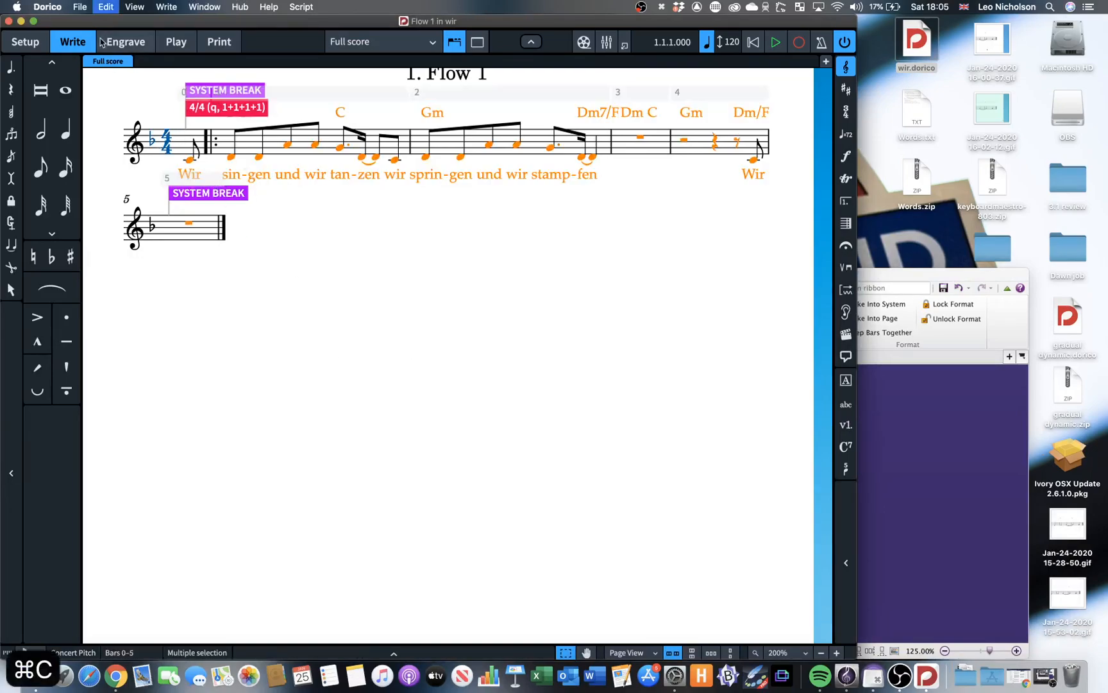
# Create a new project from the Solo Lead sheet template and paste the copied music at the start of its flow.
pyautogui.click(80, 6)
pyautogui.moveTo(128, 34)
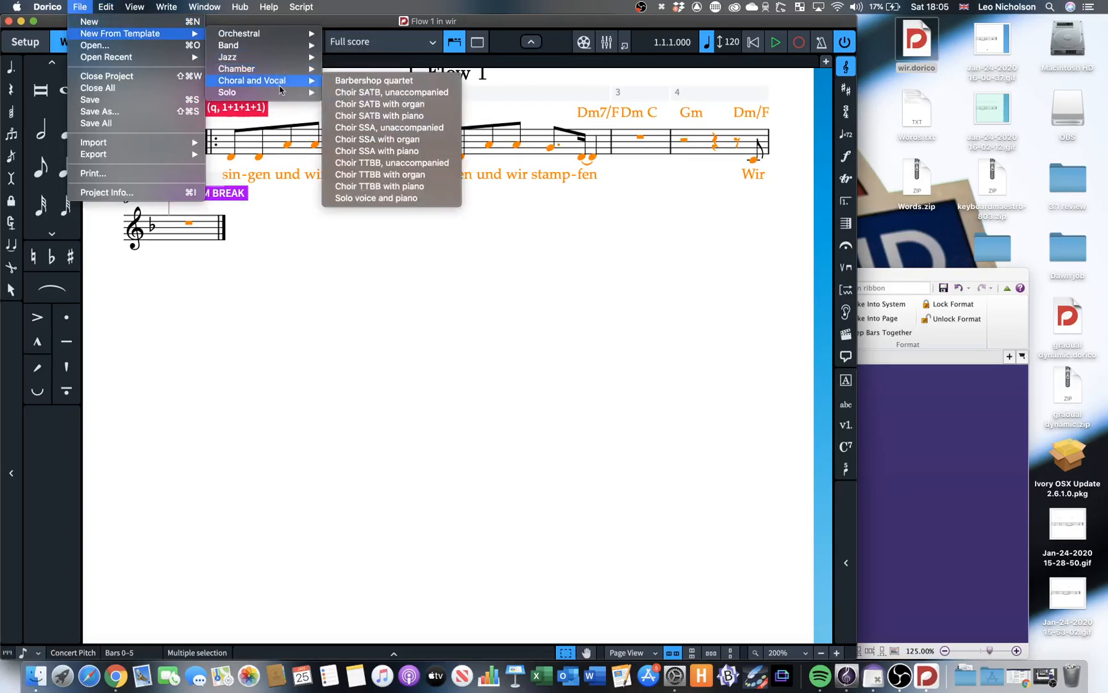
pyautogui.moveTo(291, 70)
pyautogui.moveTo(291, 93)
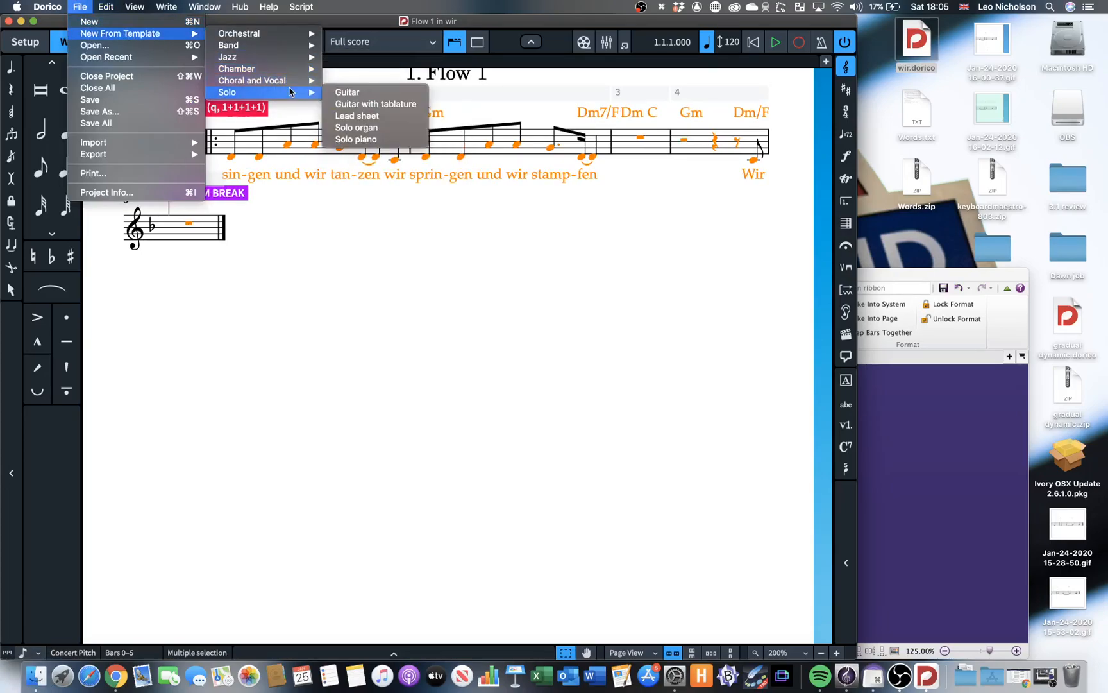
pyautogui.click(363, 117)
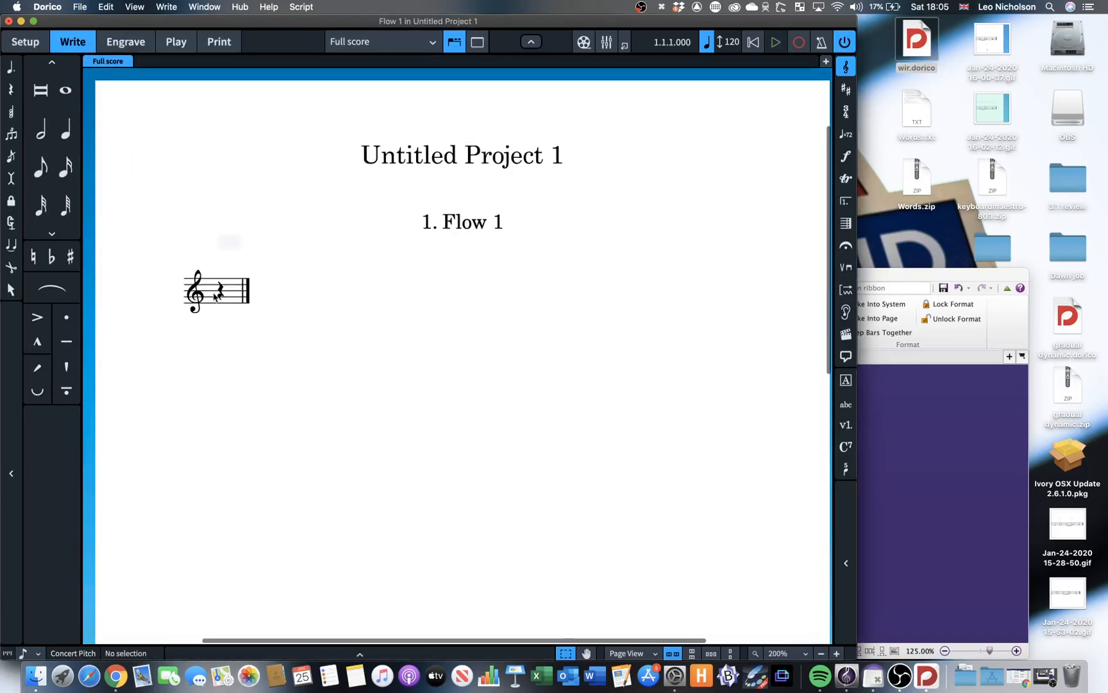
pyautogui.click(218, 291)
pyautogui.press('super+v')
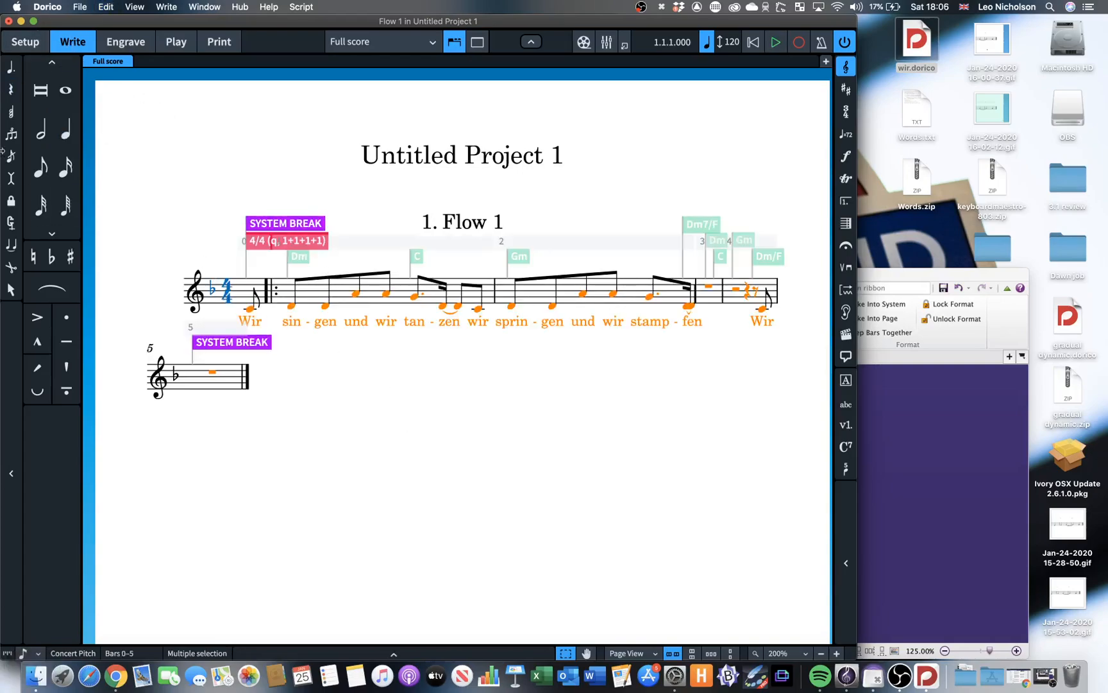
# Show chord symbols for all instruments on the Voice player, and hide the side and bottom panels around the score.
pyautogui.click(25, 41)
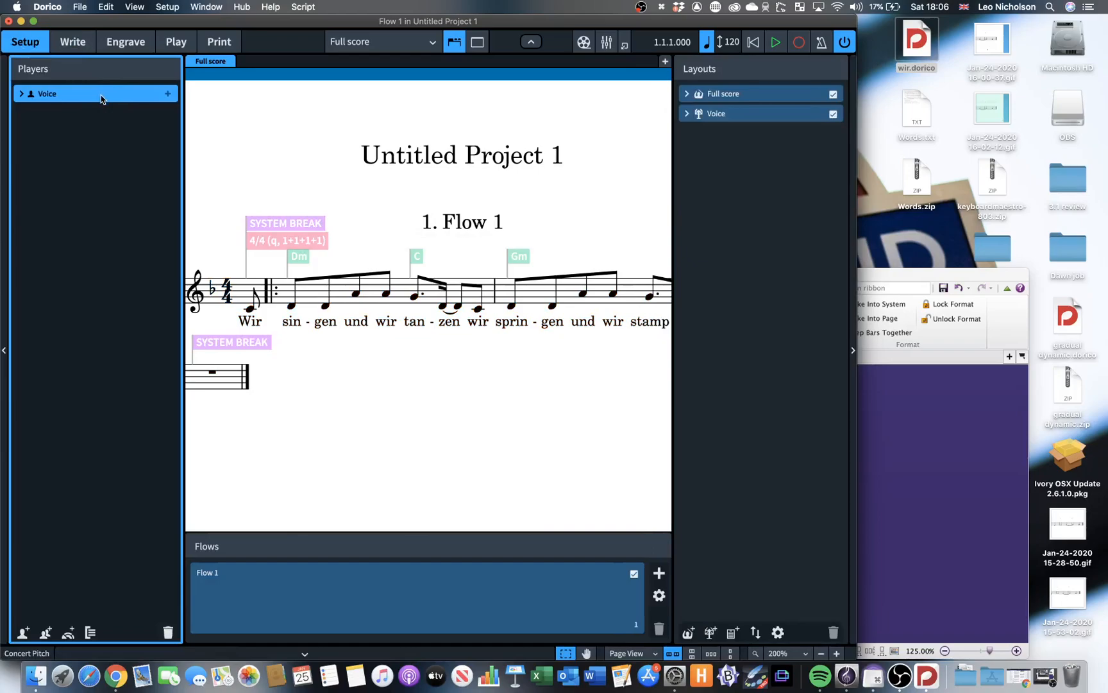
pyautogui.rightClick(101, 98)
pyautogui.moveTo(218, 210)
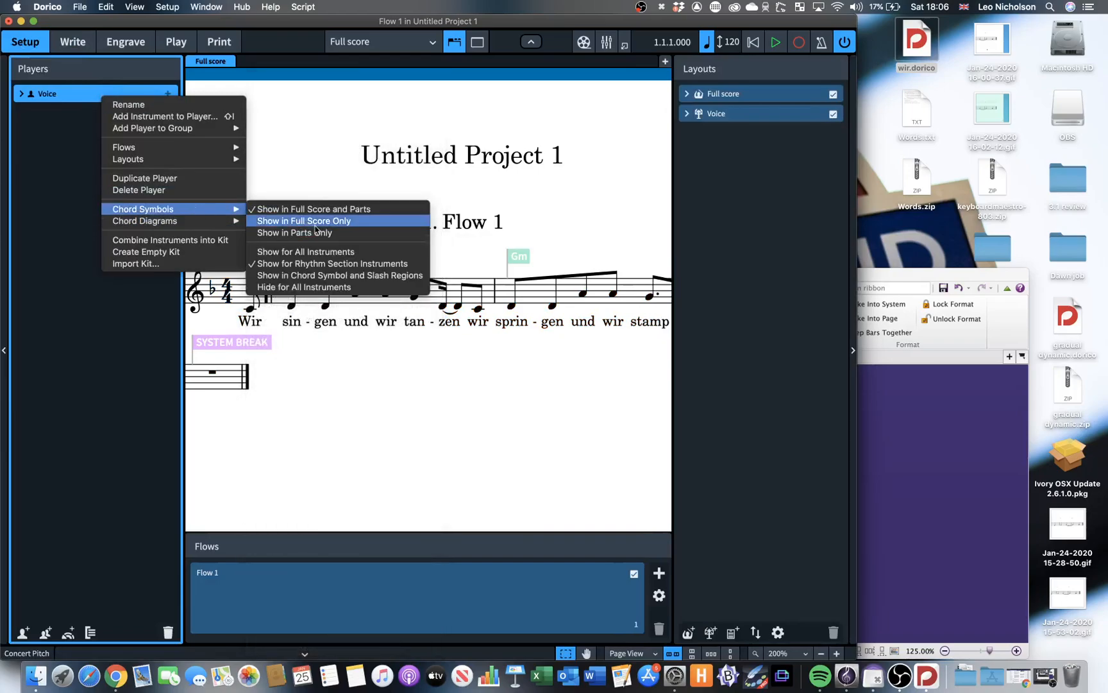
pyautogui.click(305, 251)
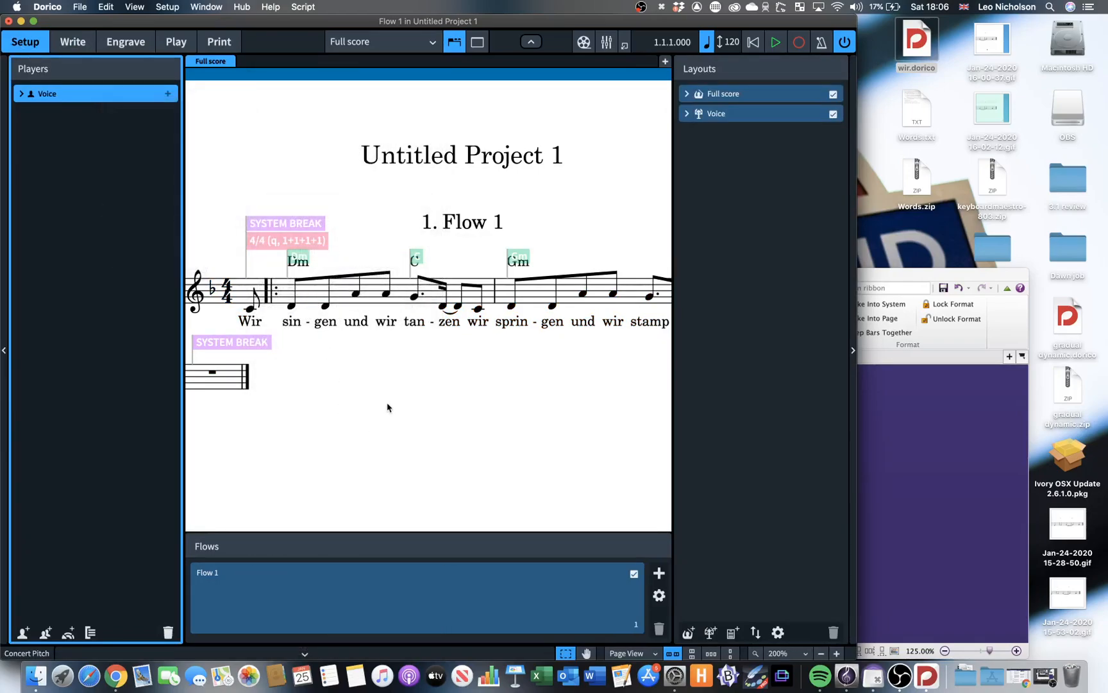
pyautogui.press('x')
pyautogui.press('super+0')
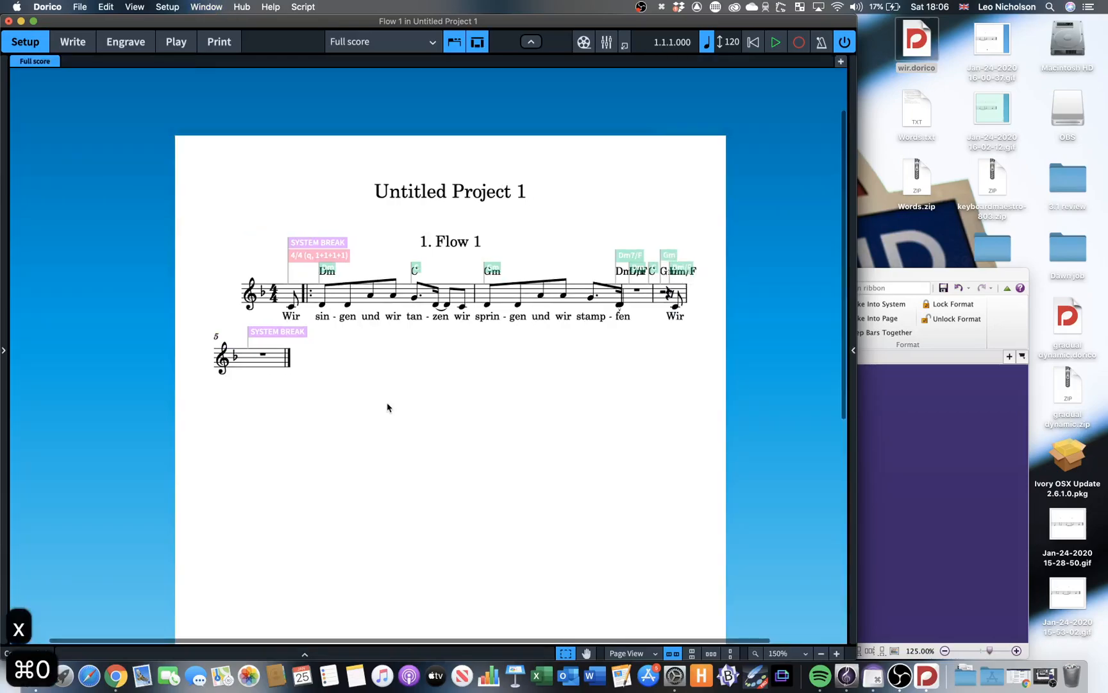
# Go through the Engraving, Layout and Notation Options, resetting the full score's layout options to factory settings.
pyautogui.press('shift+super+e')
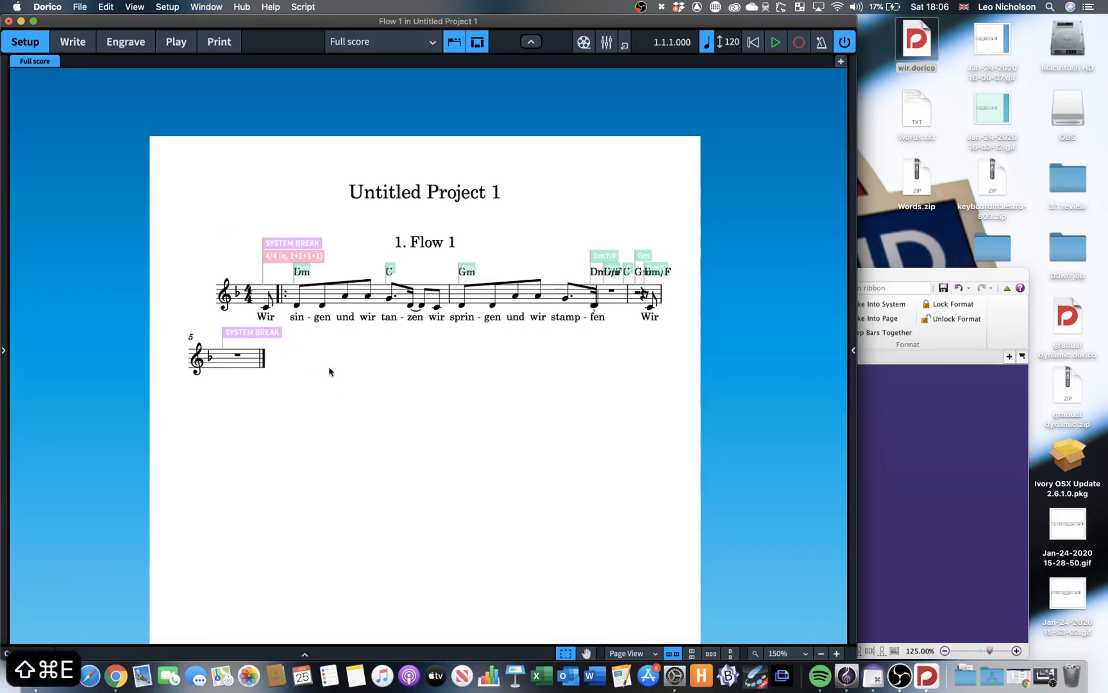
pyautogui.press('Return')
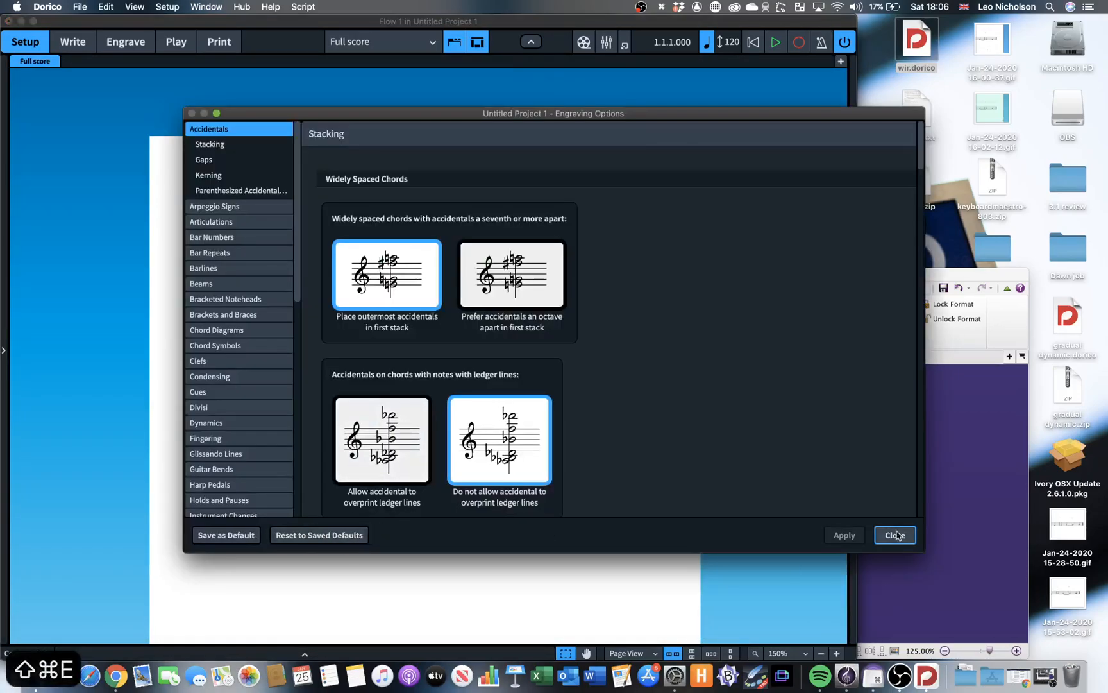
pyautogui.press('shift+super+l')
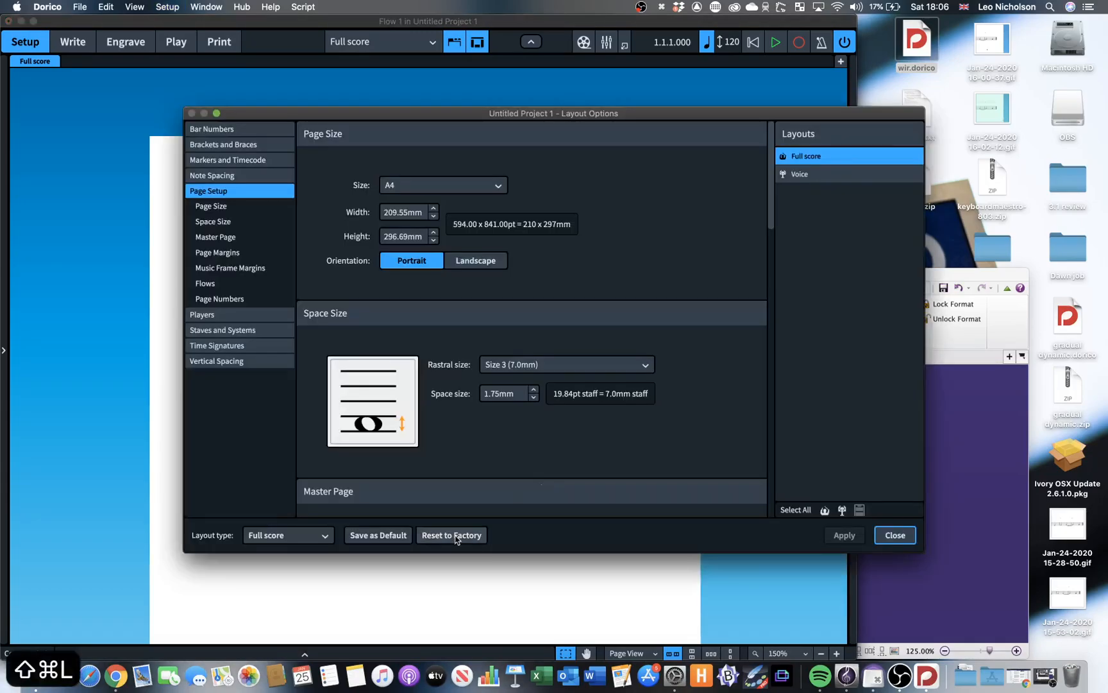
pyautogui.click(895, 535)
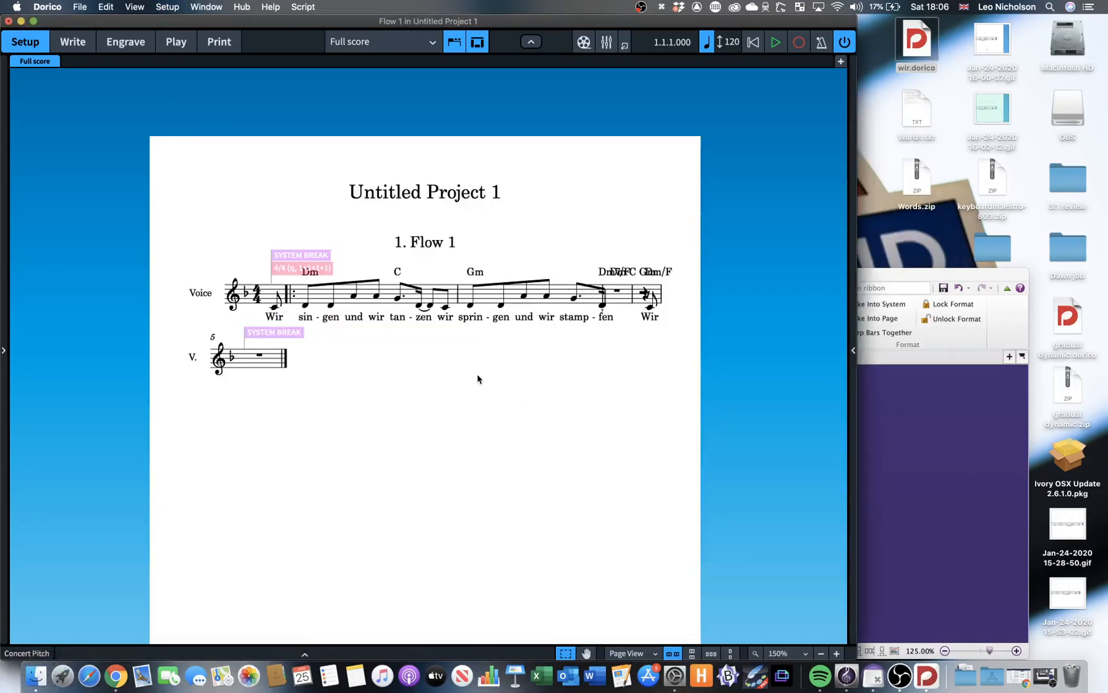
pyautogui.press('shift+super+n')
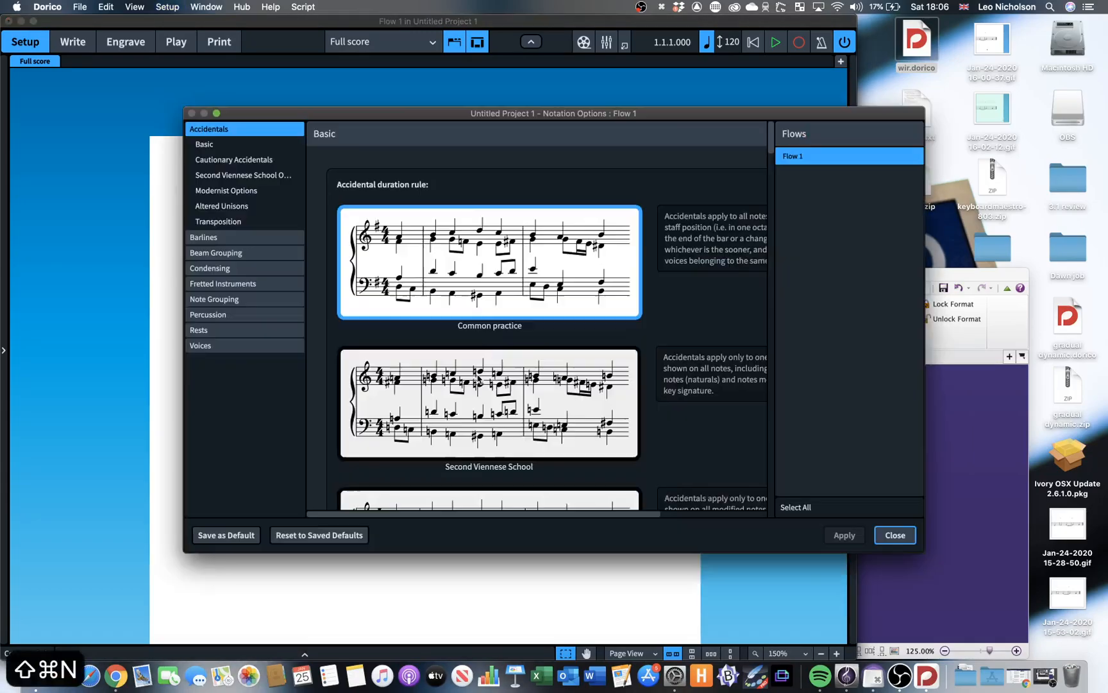
pyautogui.click(896, 535)
# Set the full score's staff labels to None on both the first and subsequent systems, and apply the layout change.
pyautogui.scroll(-2, 481, 419)
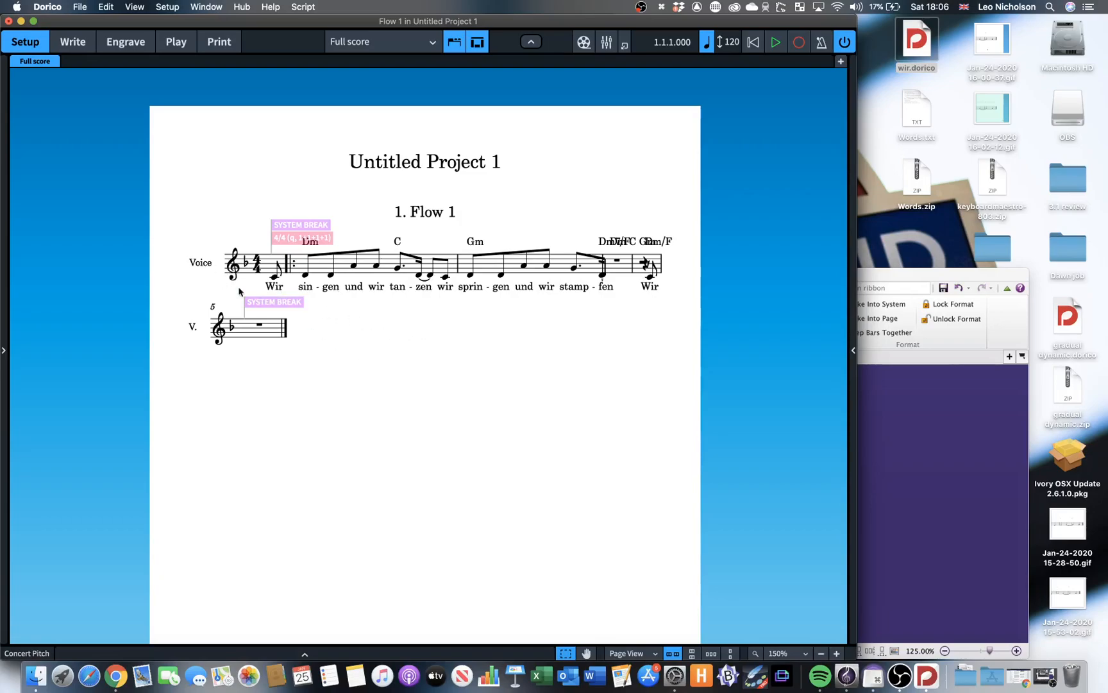
pyautogui.press('super+shift+l')
pyautogui.click(250, 329)
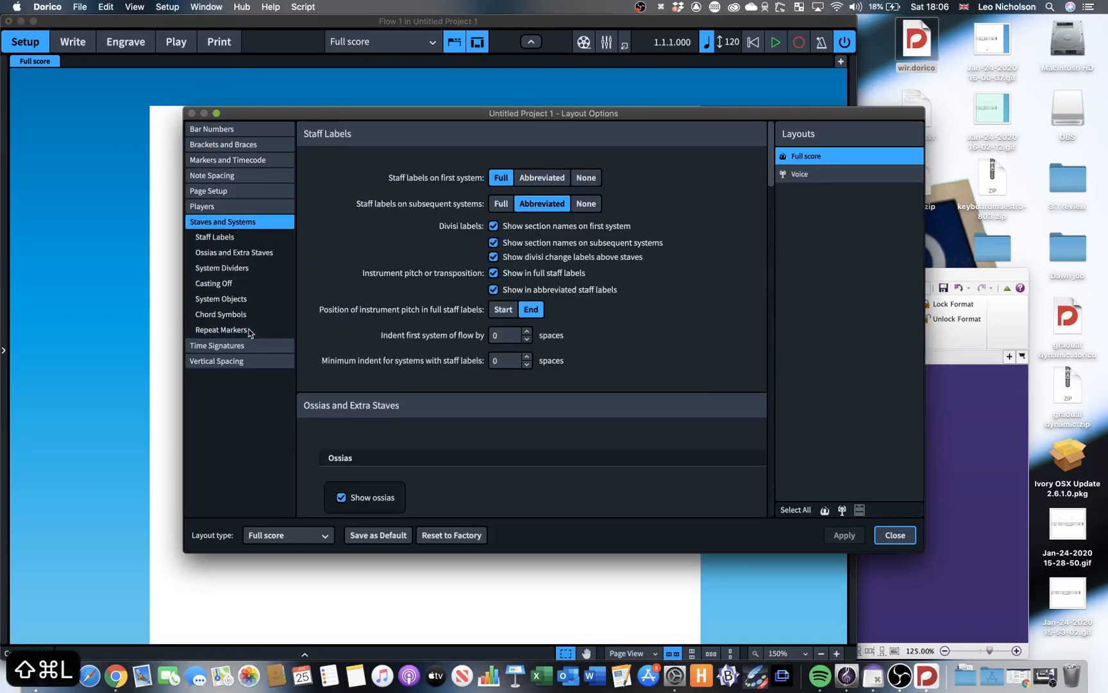
pyautogui.click(586, 177)
pyautogui.click(585, 204)
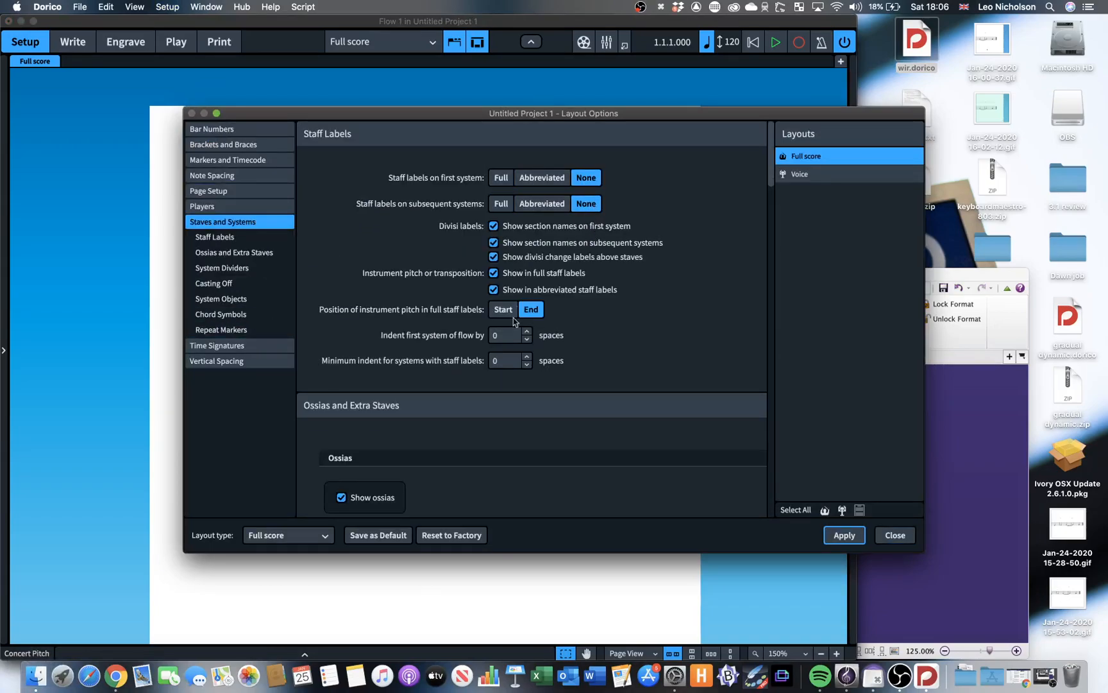
pyautogui.click(844, 534)
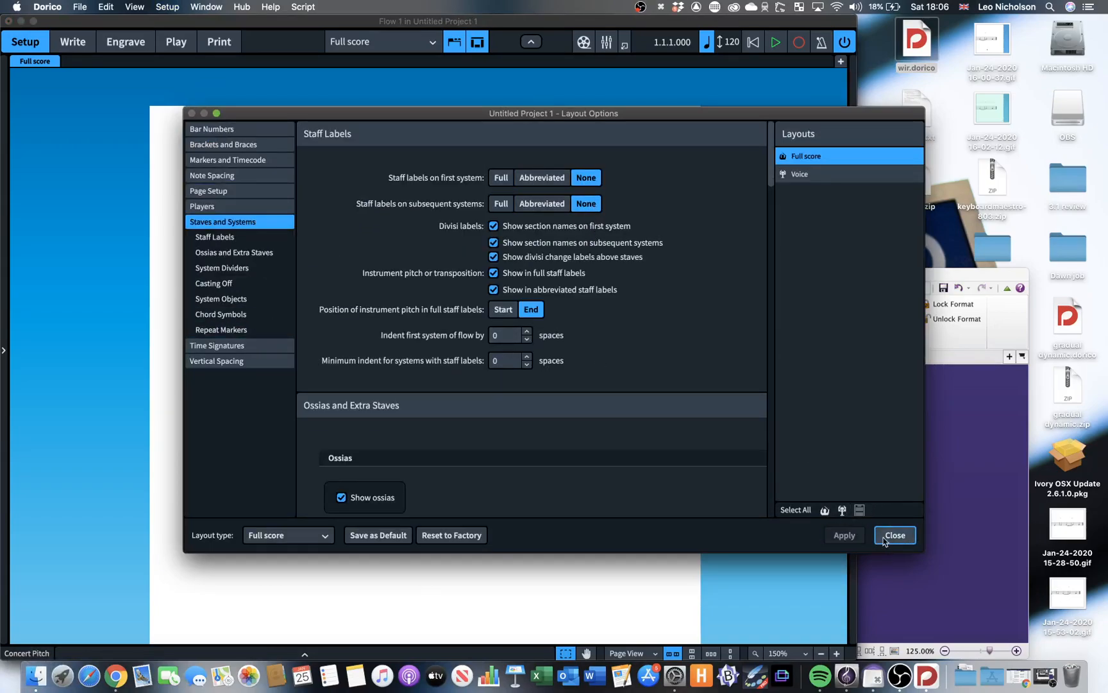
pyautogui.click(895, 535)
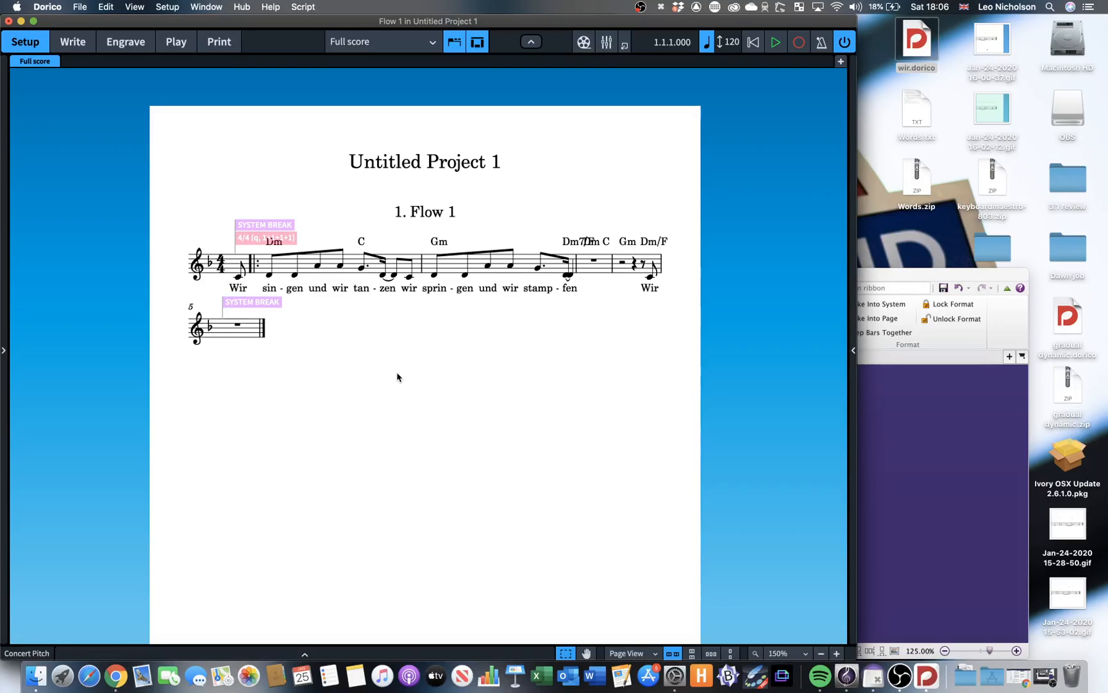
# Switch to Sibelius and check the font and size of the lyric "sprin".
pyautogui.click(971, 457)
pyautogui.click(421, 468)
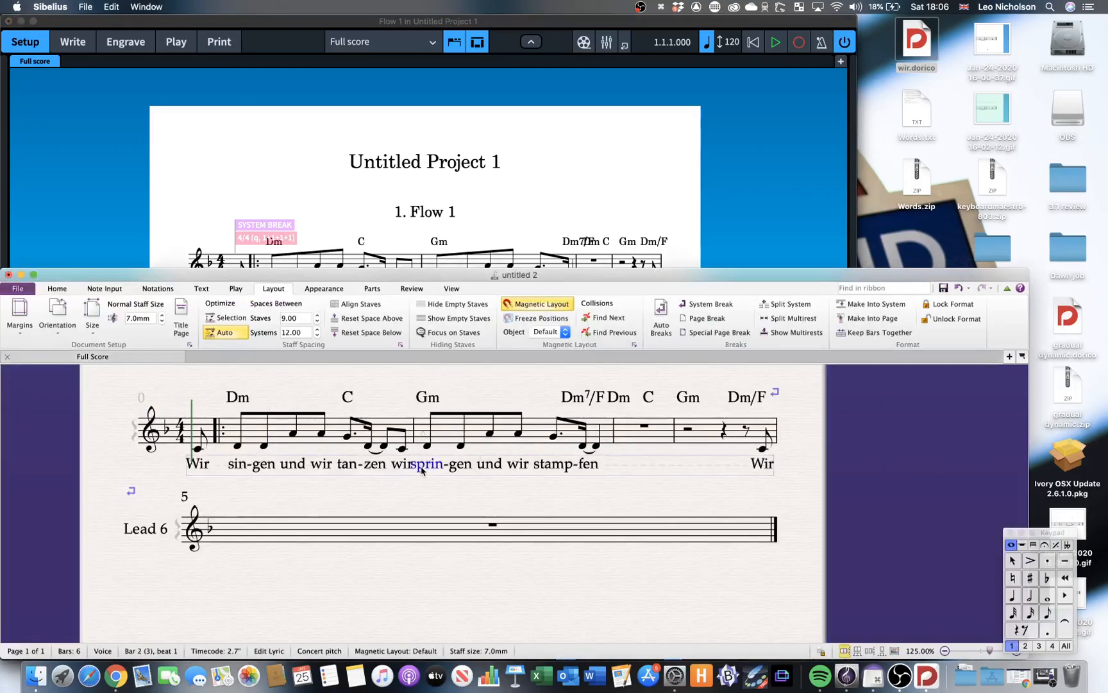
pyautogui.click(201, 290)
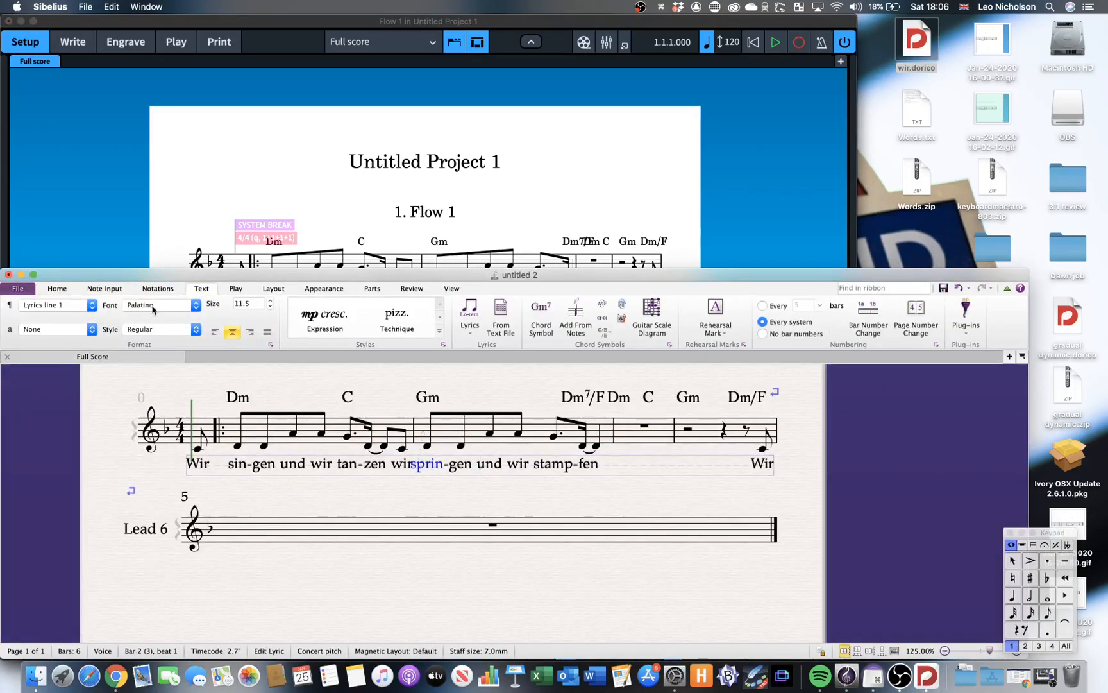
# Return to Dorico and set the font family of the Default Text Font style to Palatino.
pyautogui.click(302, 183)
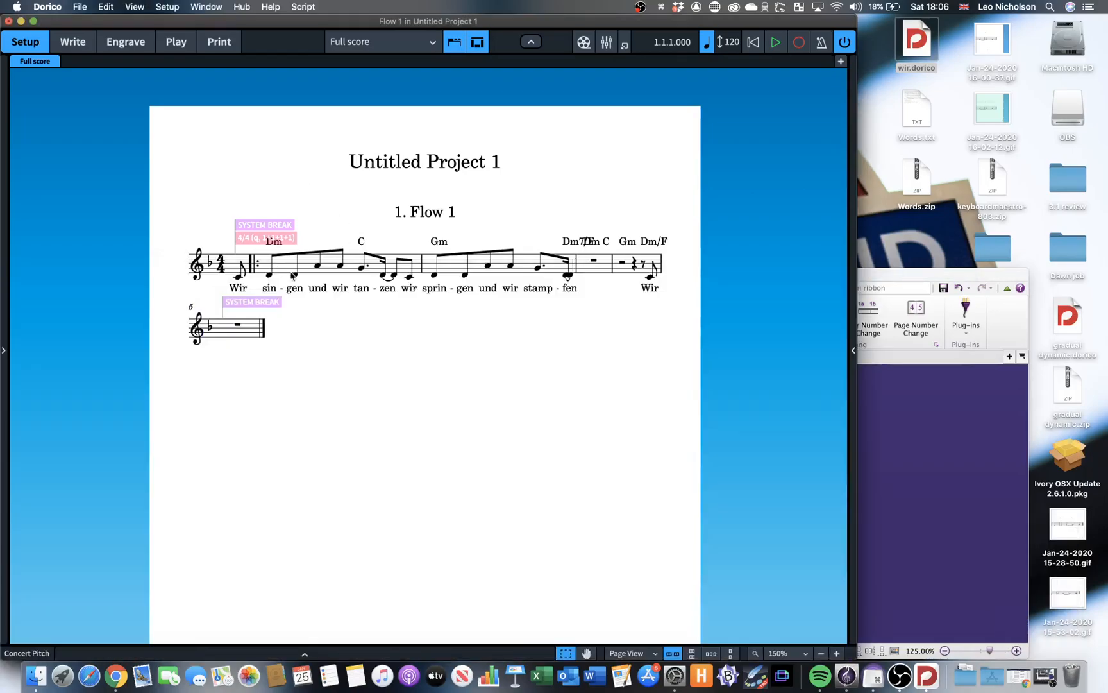
pyautogui.click(126, 41)
pyautogui.press('super+a')
pyautogui.click(172, 7)
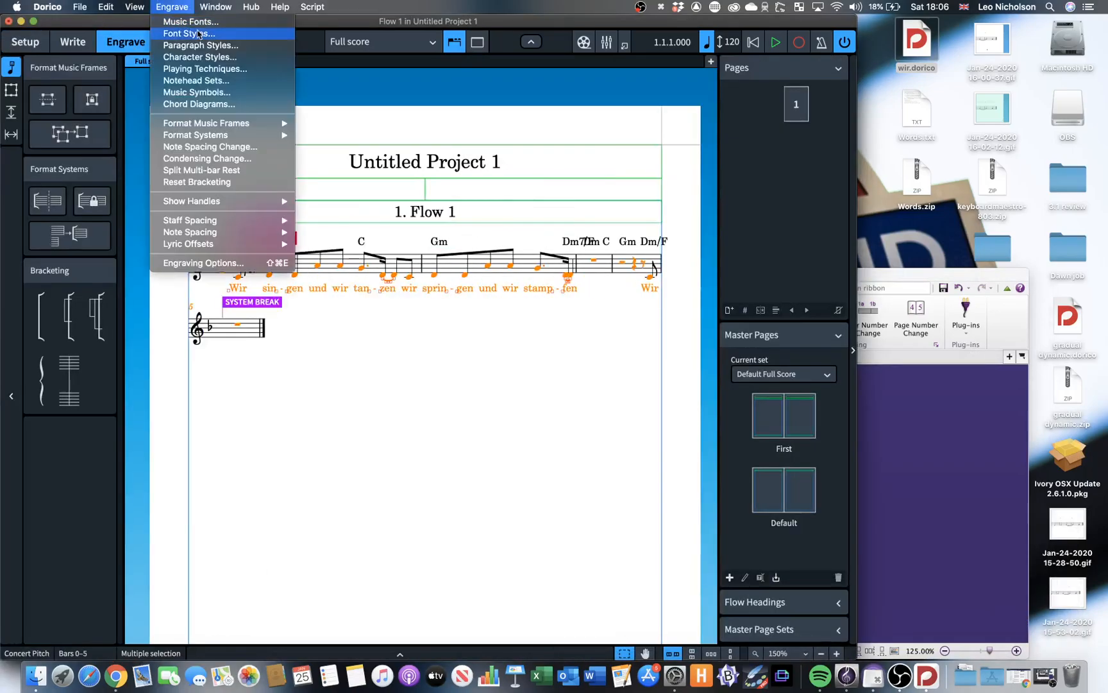
pyautogui.click(200, 33)
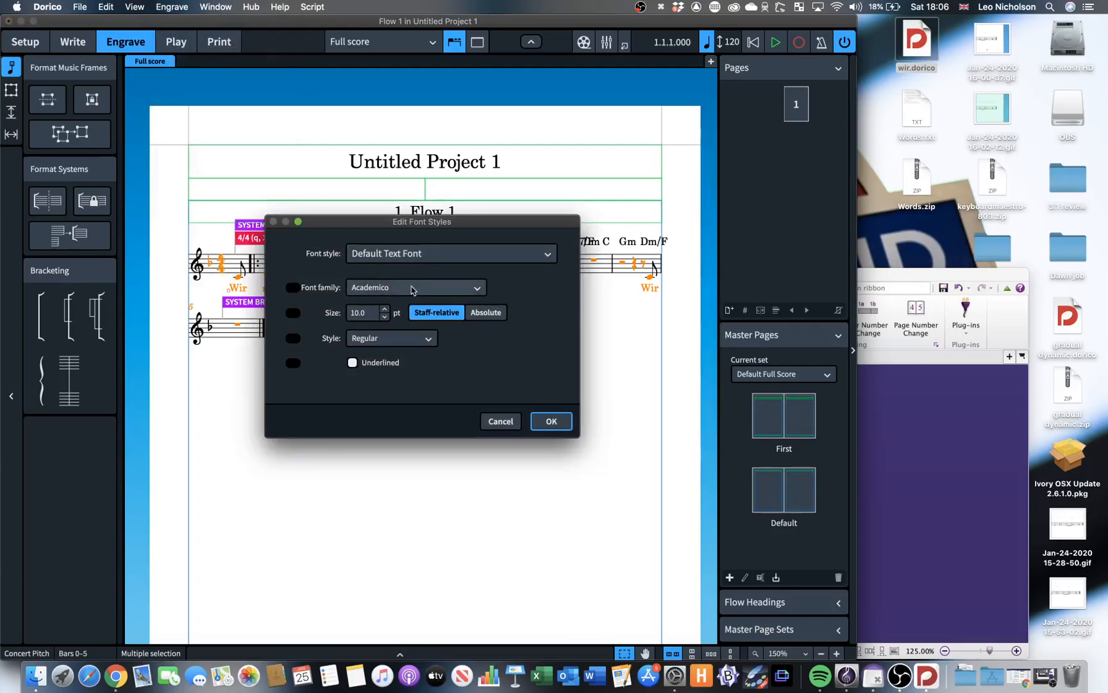
pyautogui.click(412, 289)
pyautogui.write('pala')
pyautogui.press('Return')
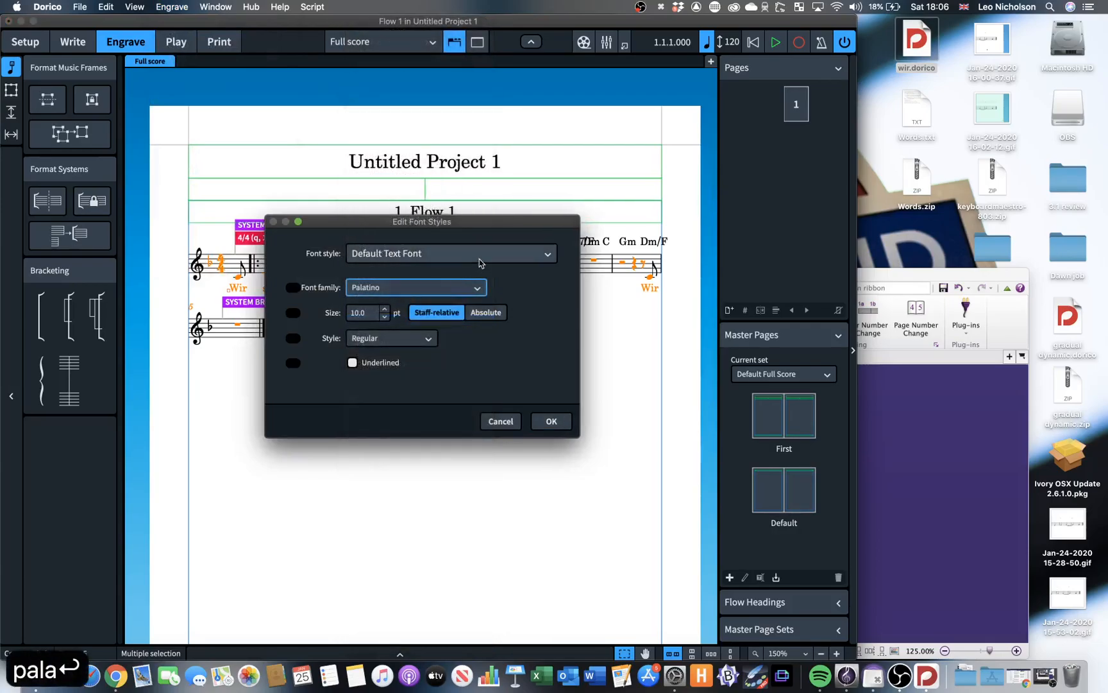
# Set the Lyrics Font style's size to 11.5 pt, save the font styles and deselect the music.
pyautogui.click(451, 253)
pyautogui.write('lyr')
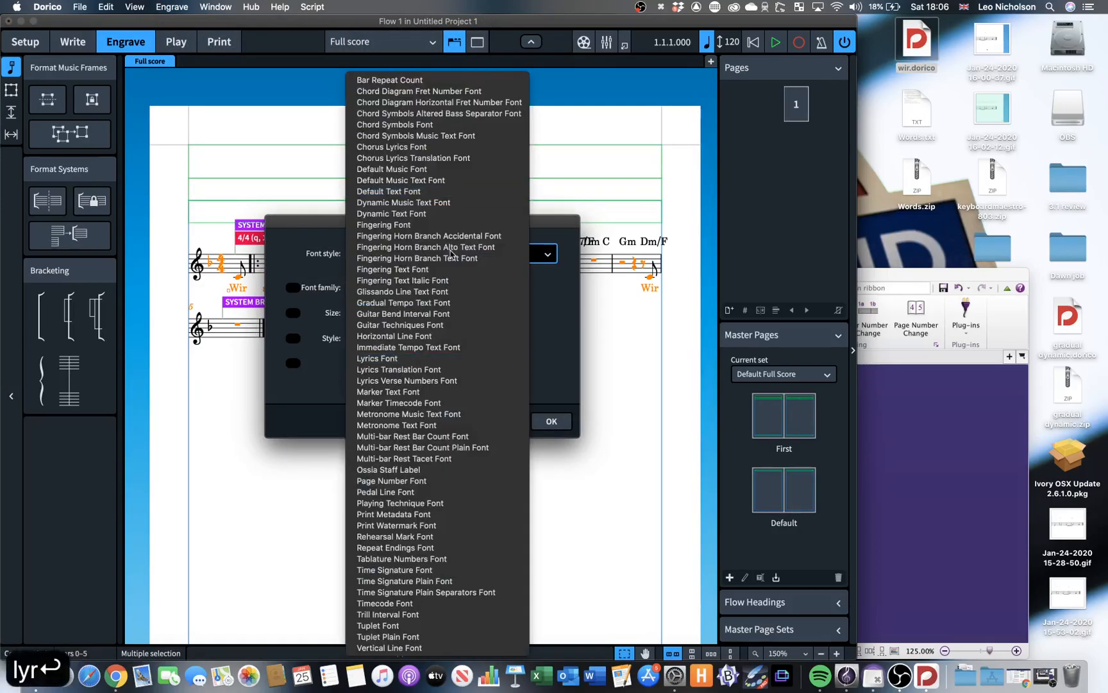
pyautogui.press('Return')
pyautogui.click(366, 311)
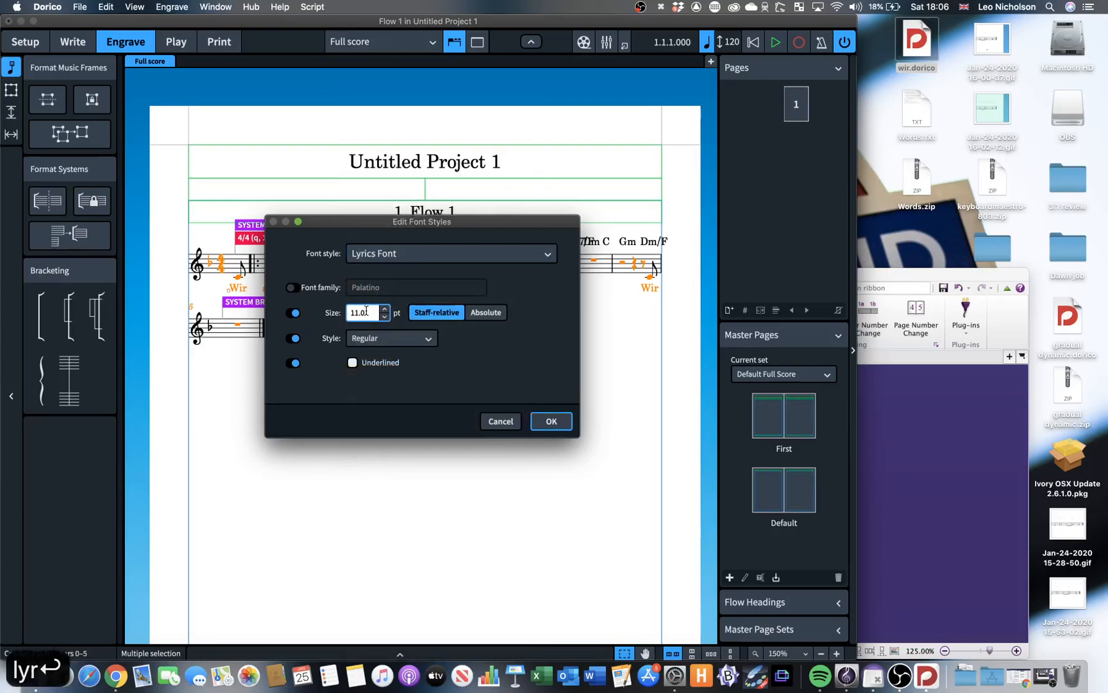
pyautogui.press('BackSpace')
pyautogui.write('5')
pyautogui.click(555, 425)
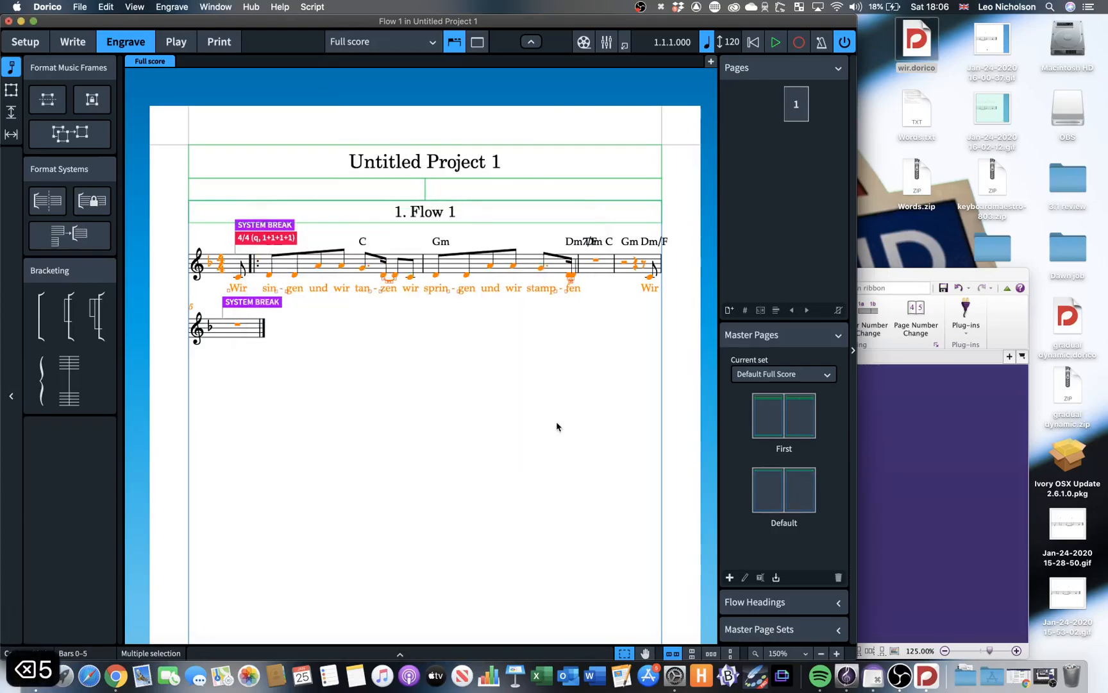
pyautogui.click(378, 367)
# Switch to Sibelius and check the score's page margins in Document Setup, closing it without changes.
pyautogui.press('super+Tab')
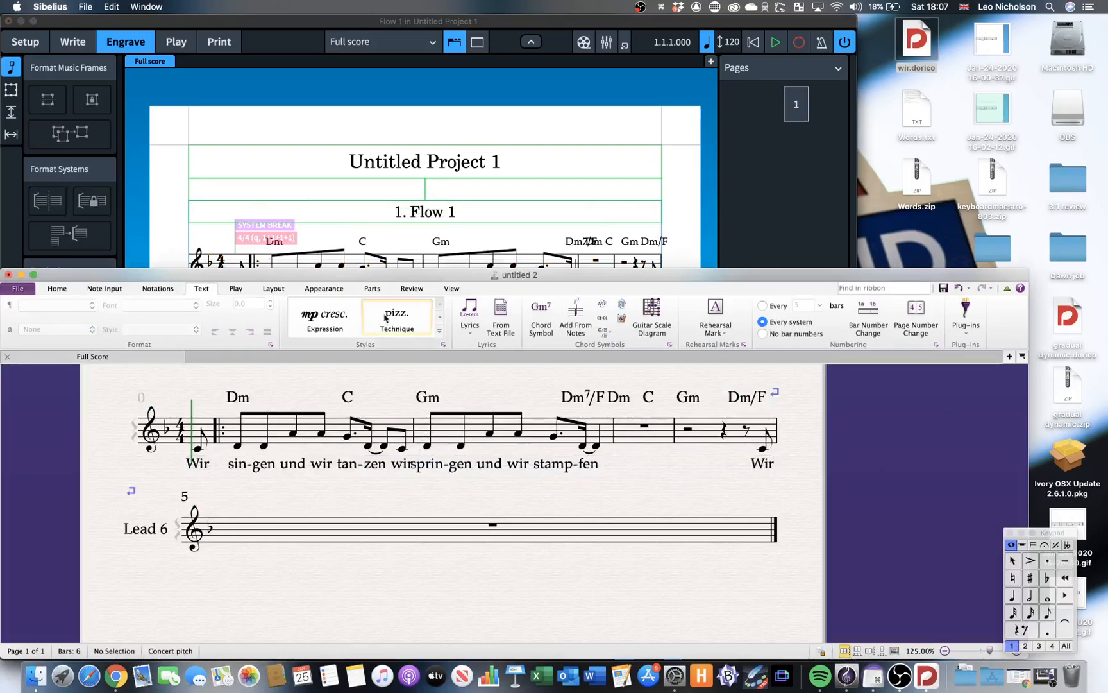
pyautogui.click(268, 288)
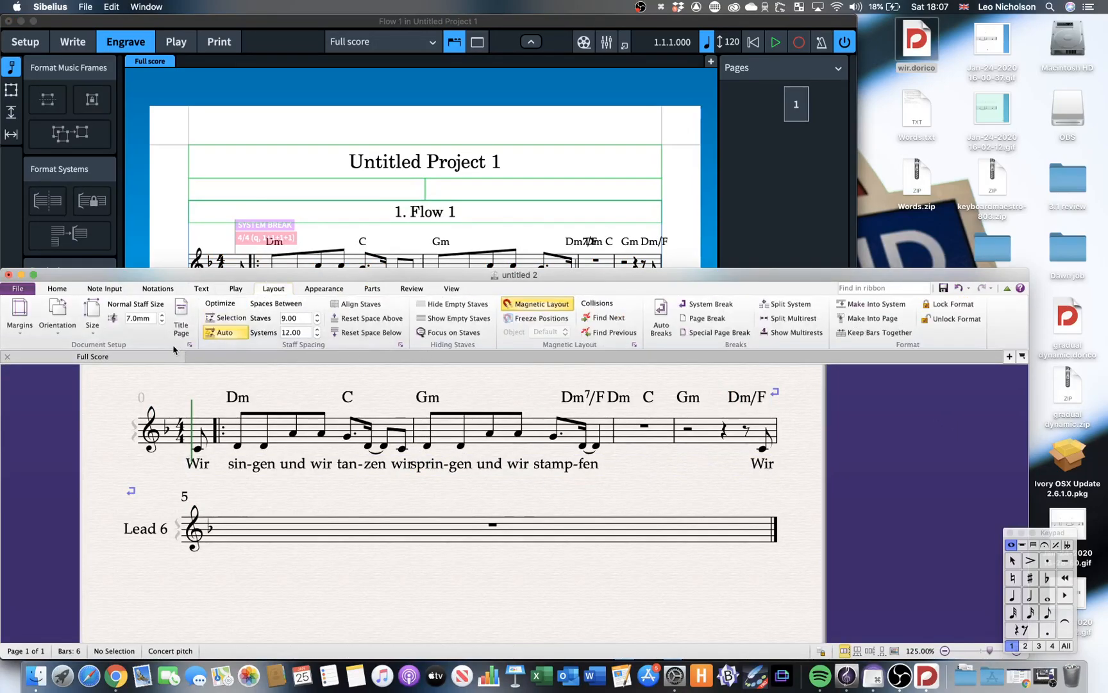
pyautogui.click(191, 347)
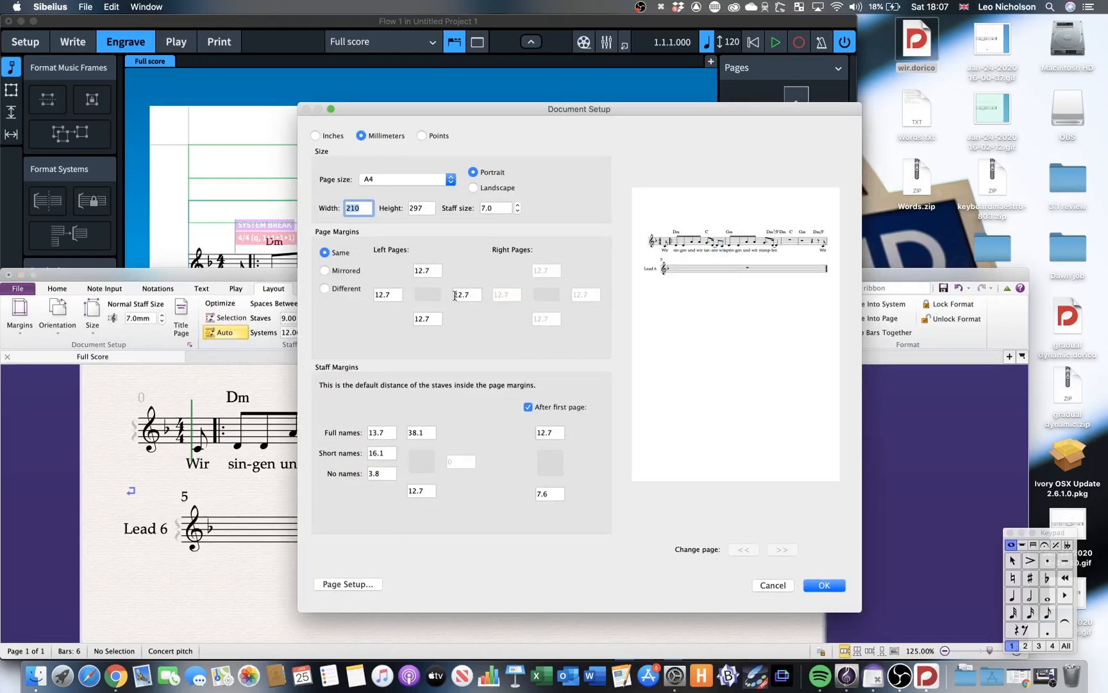
pyautogui.click(789, 588)
pyautogui.click(329, 203)
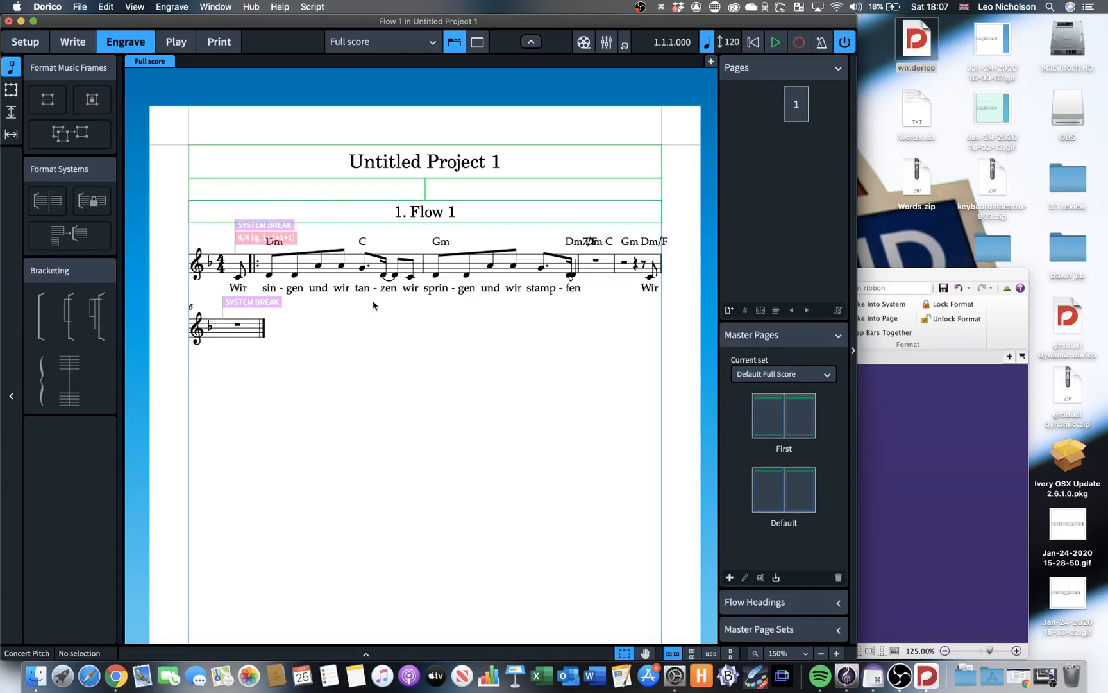
pyautogui.click(978, 463)
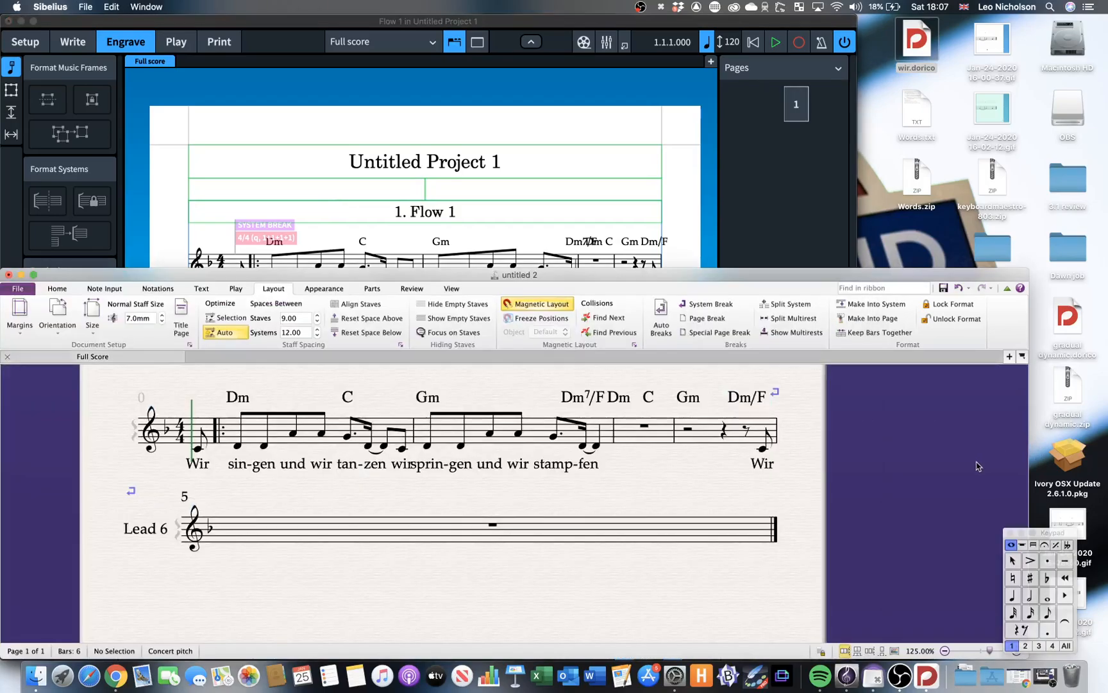
pyautogui.click(189, 345)
pyautogui.press('Escape')
pyautogui.press('Escape')
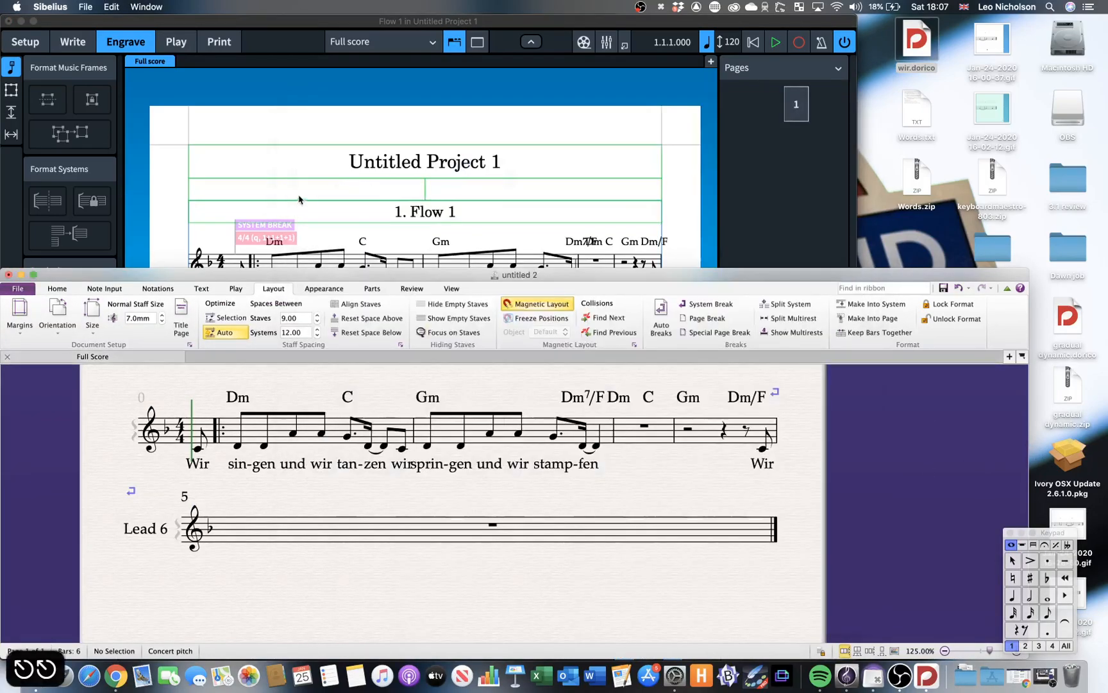
# Return to Dorico and set the full score's top and bottom page margins to 12.7 mm in Layout Options.
pyautogui.click(304, 195)
pyautogui.press('shift+super+l')
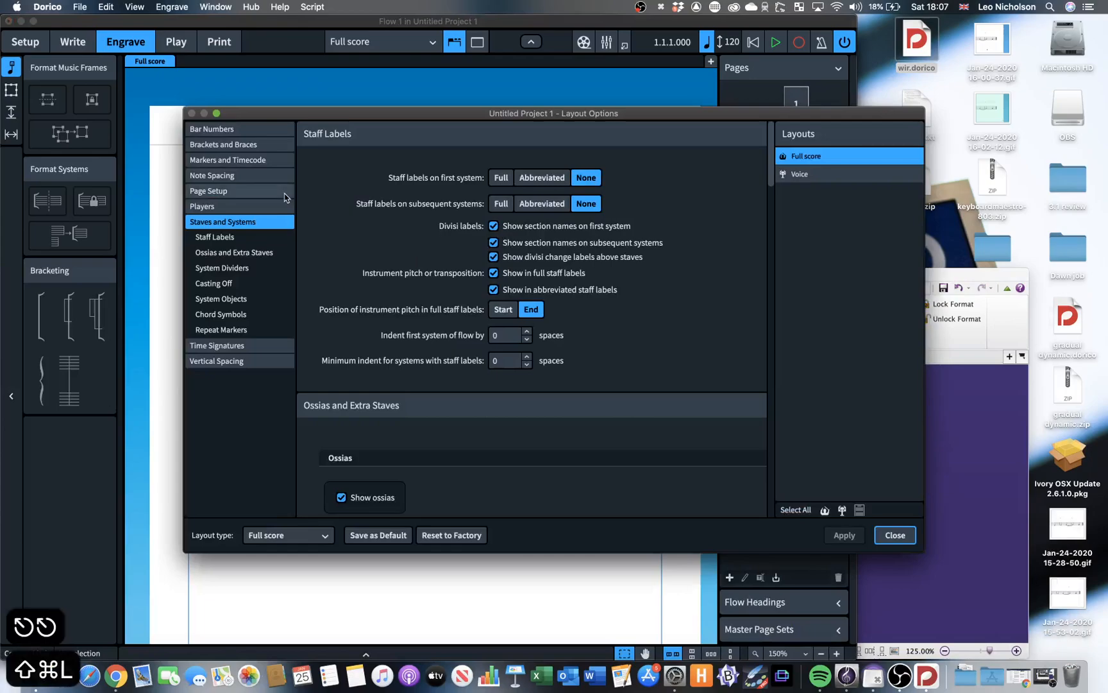
pyautogui.click(249, 191)
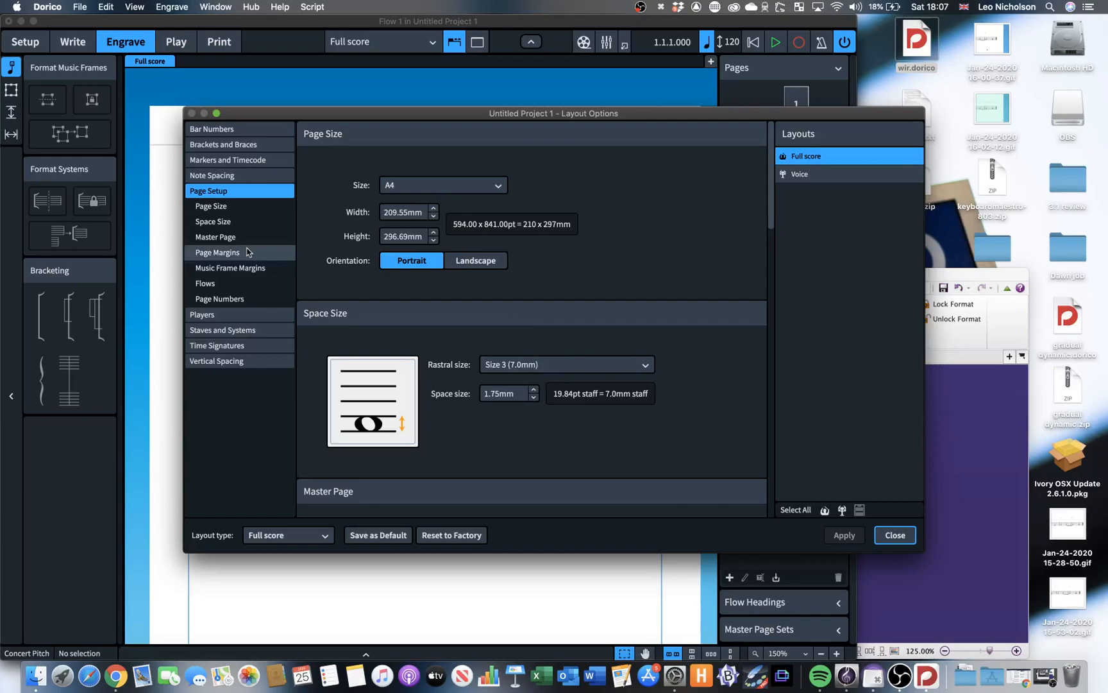
pyautogui.scroll(-5, 438, 313)
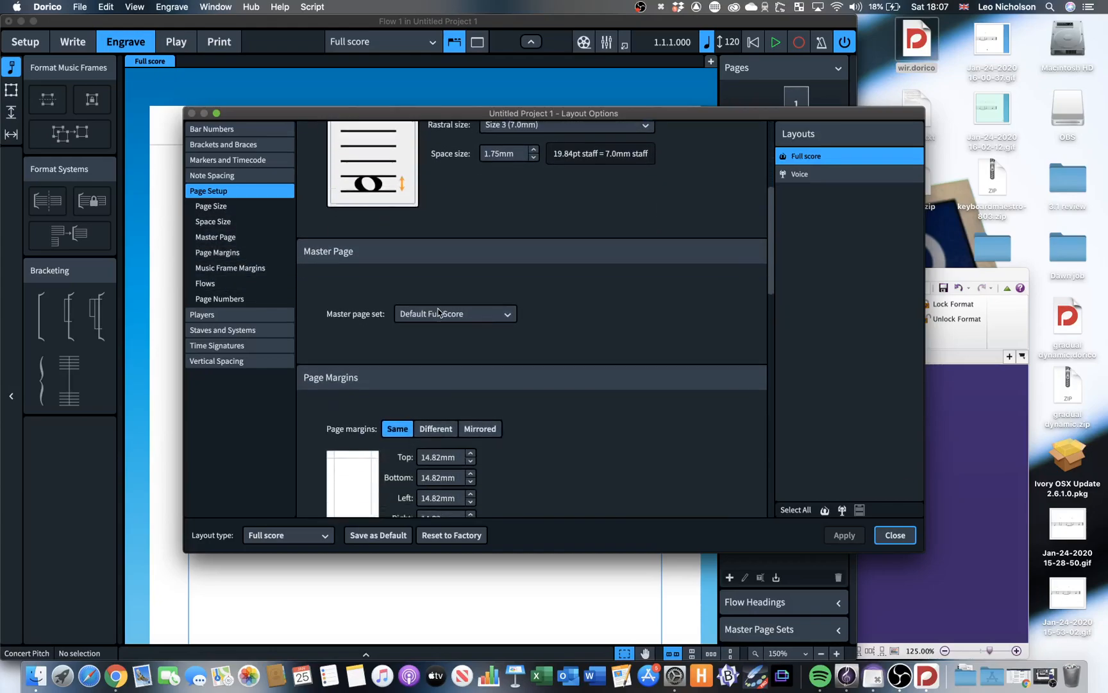
pyautogui.moveTo(431, 326); pyautogui.dragTo(461, 326)
pyautogui.doubleClick(461, 327)
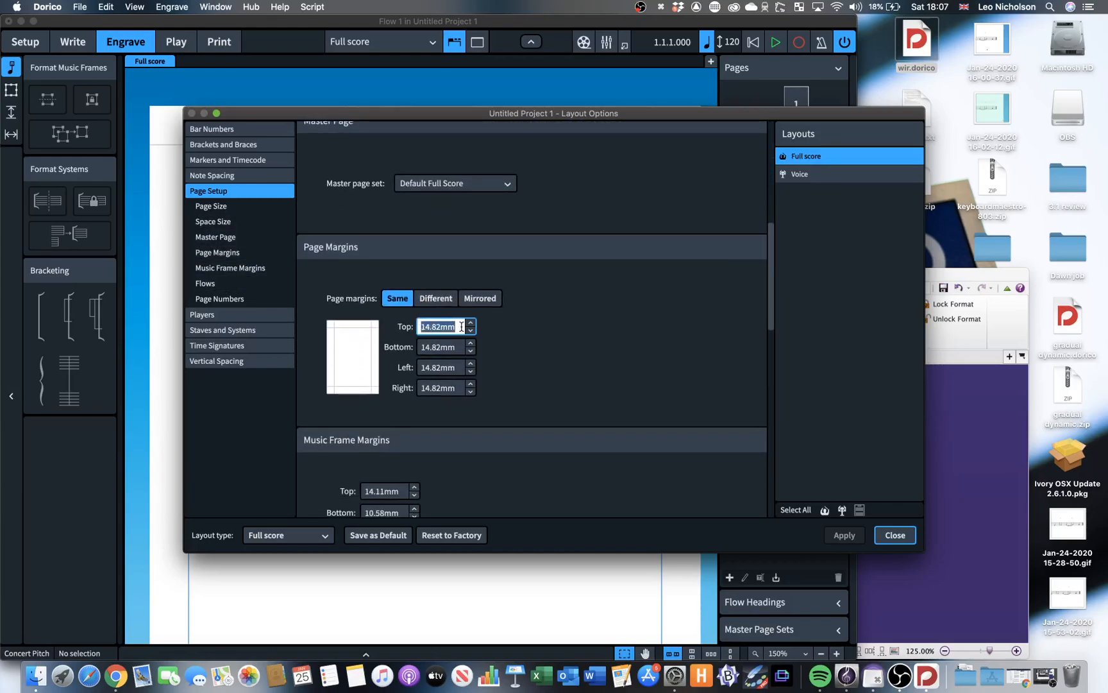
pyautogui.write('12.7')
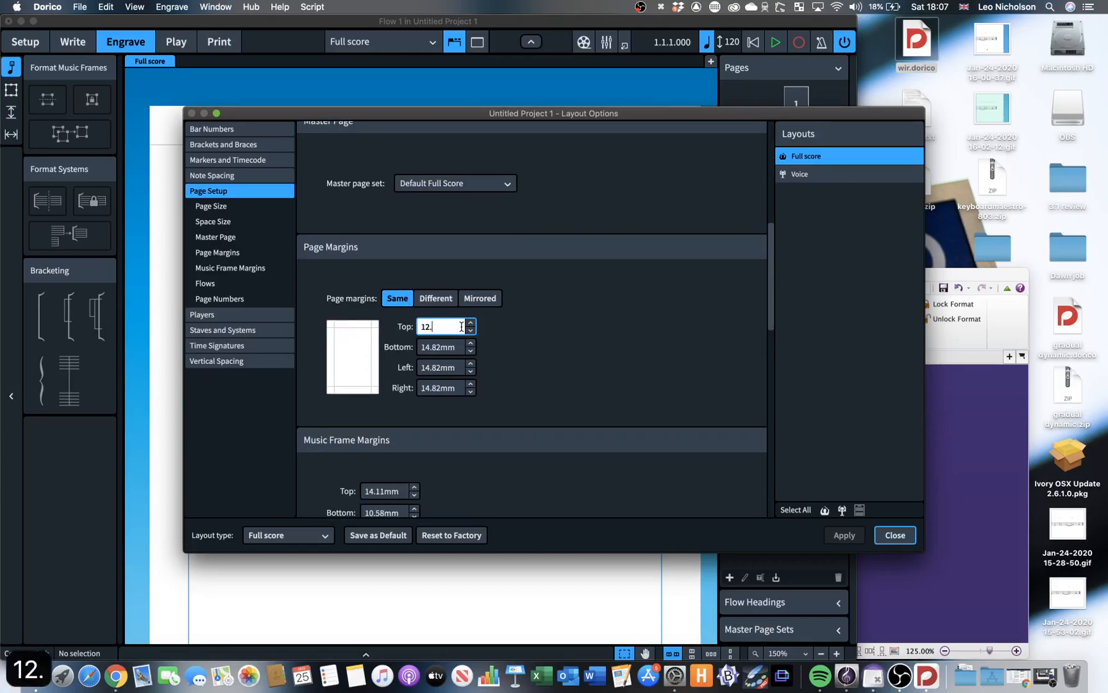
pyautogui.press('Tab')
pyautogui.write('12.7')
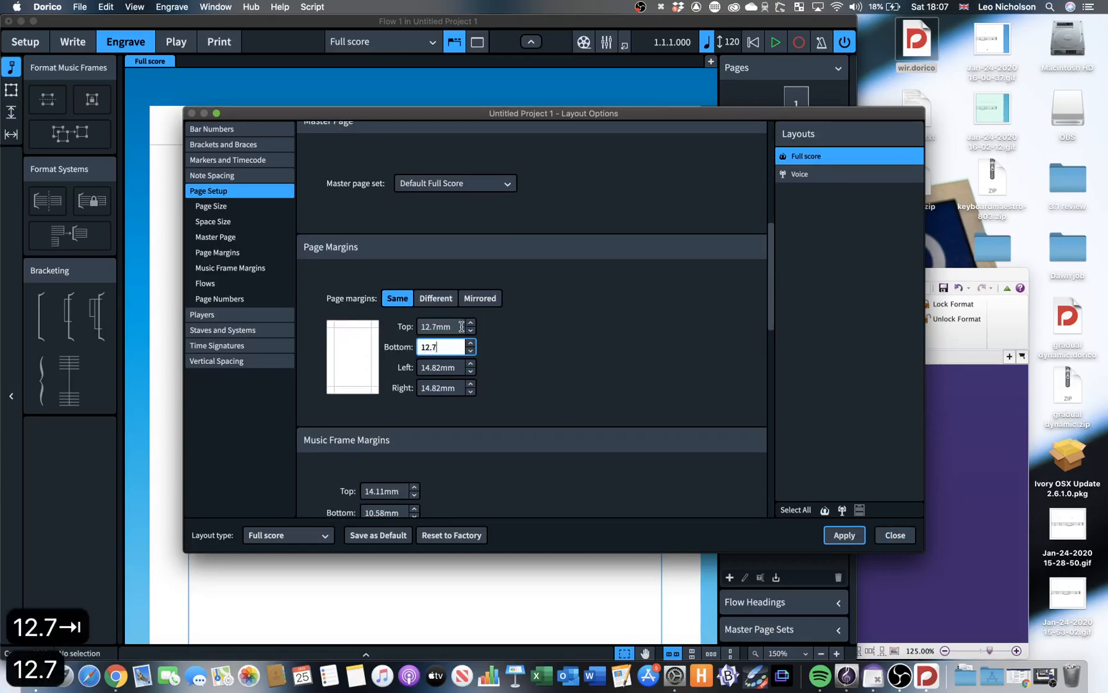
# Set the full score's left and right page margins to 12.7 mm, apply the layout change and close Layout Options.
pyautogui.press('Tab')
pyautogui.write('12.7')
pyautogui.press('Tab')
pyautogui.write('12.7')
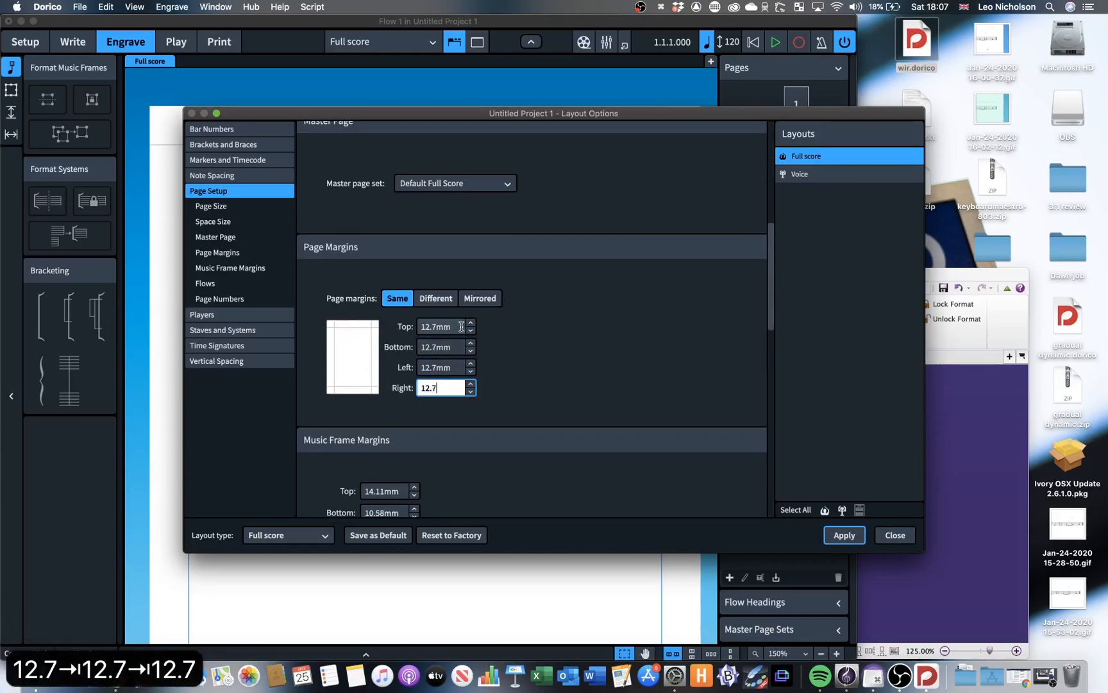
pyautogui.click(846, 535)
pyautogui.click(895, 535)
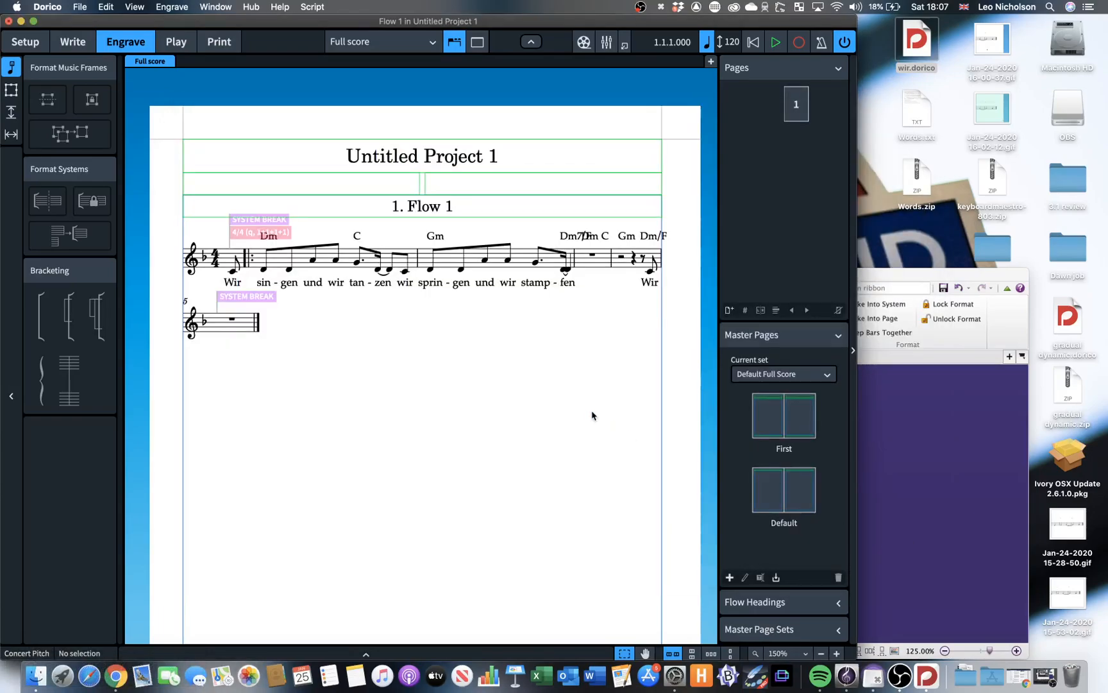
# Arrange the Dorico and Sibelius windows side by side and hide Dorico's side panels to show the whole system.
pyautogui.hotkey('ctrl', 'alt', 'Left')
pyautogui.click(685, 436)
pyautogui.hotkey('ctrl', 'alt', 'Right')
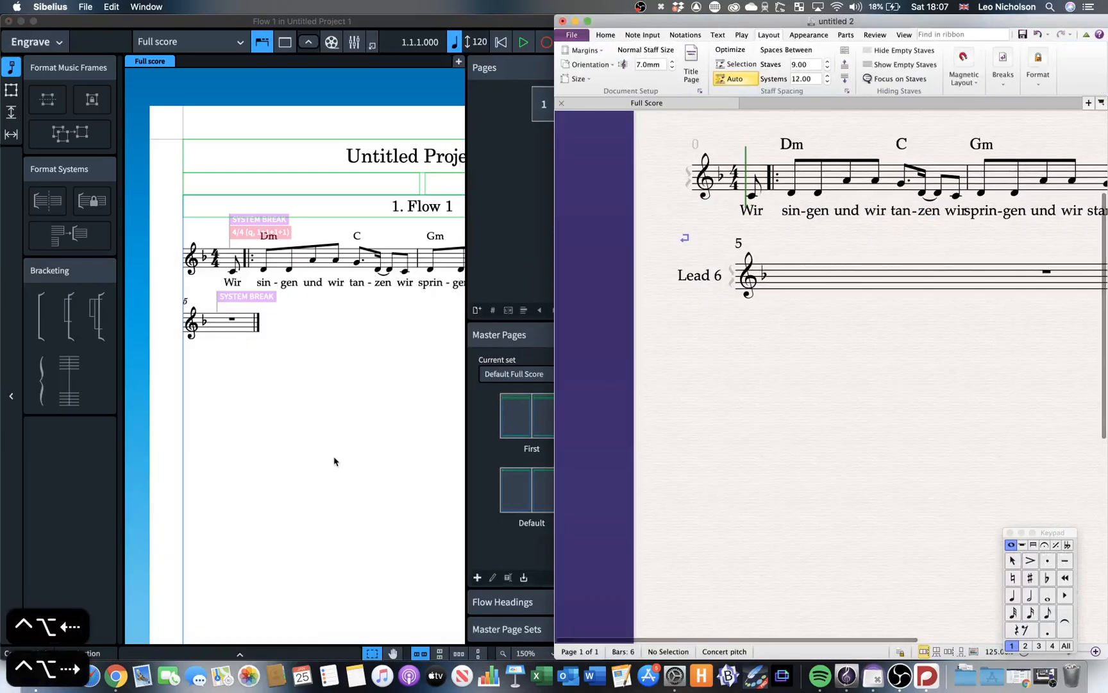
pyautogui.click(335, 463)
pyautogui.press('super+0')
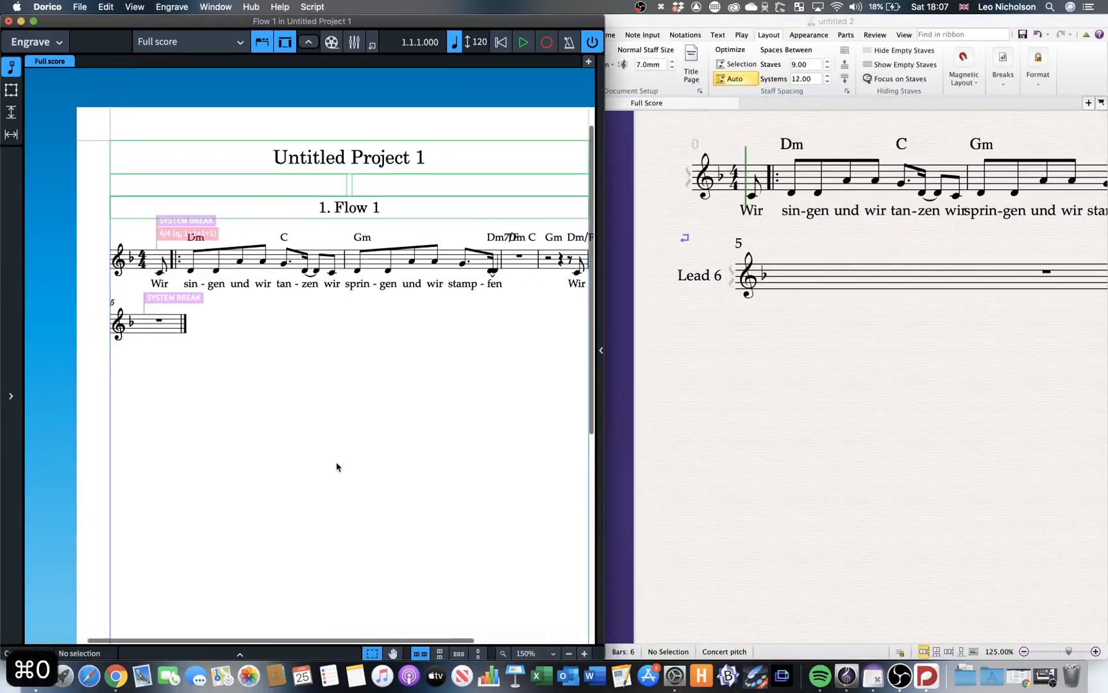
pyautogui.hscroll(2, 845, 399)
# Zoom the Sibelius score out to 87.5% and fit its full page width in view for comparison.
pyautogui.click(844, 399)
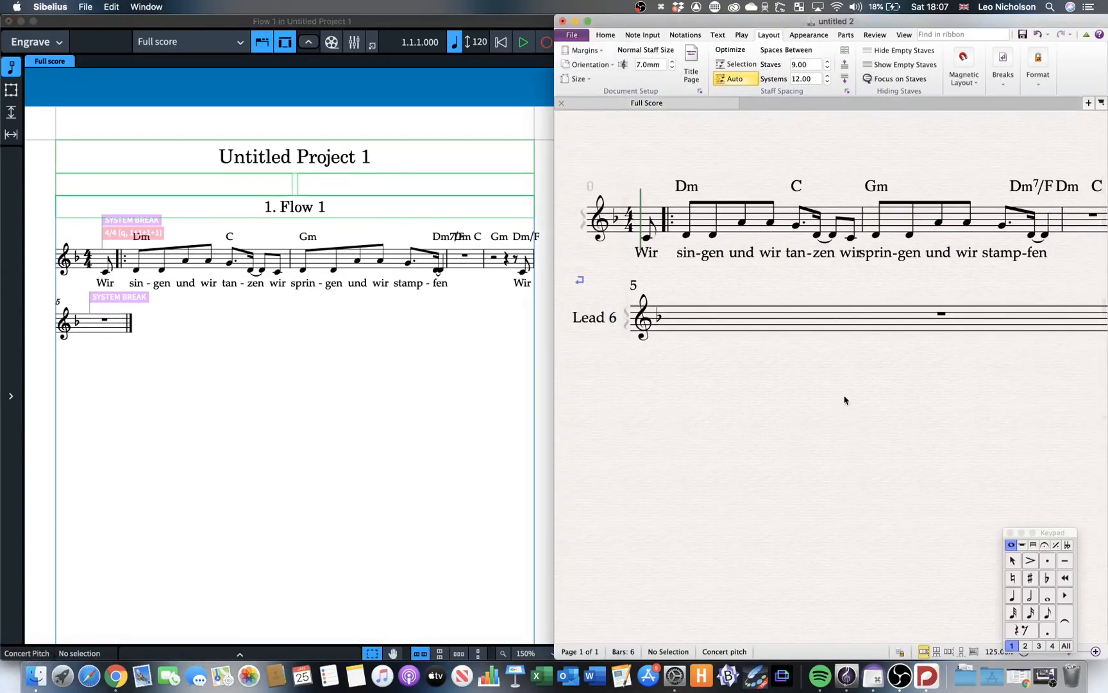
pyautogui.press('super+minus')
pyautogui.press('super+minus')
pyautogui.hscroll(2, 845, 400)
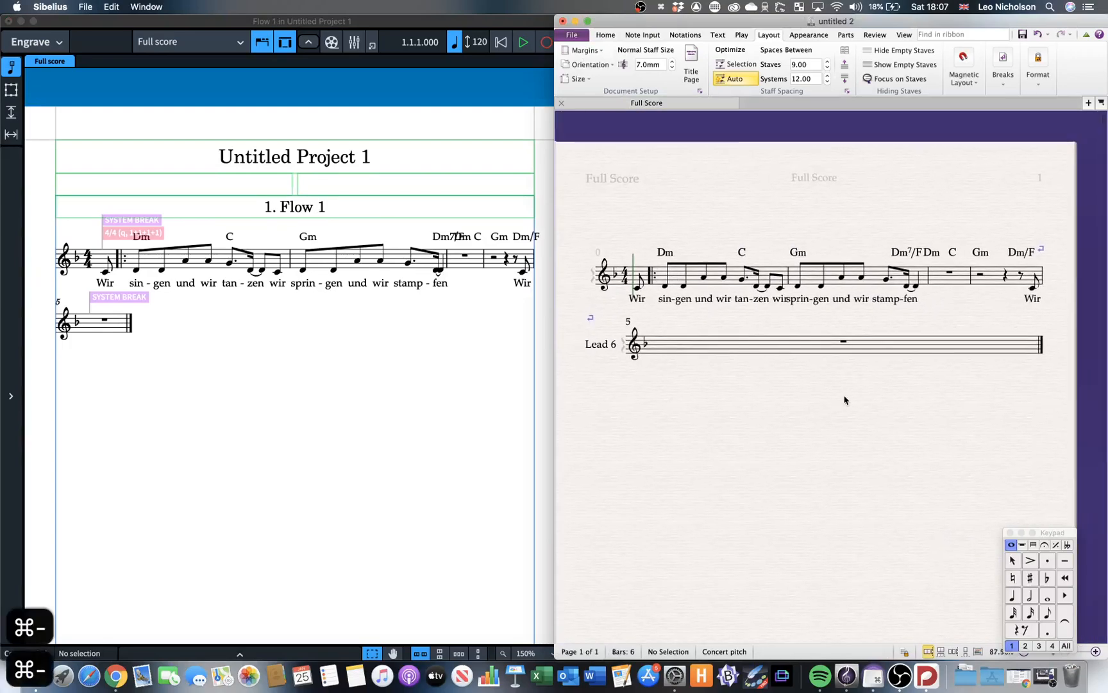
pyautogui.hscroll(-1, 844, 400)
pyautogui.scroll(1, 845, 401)
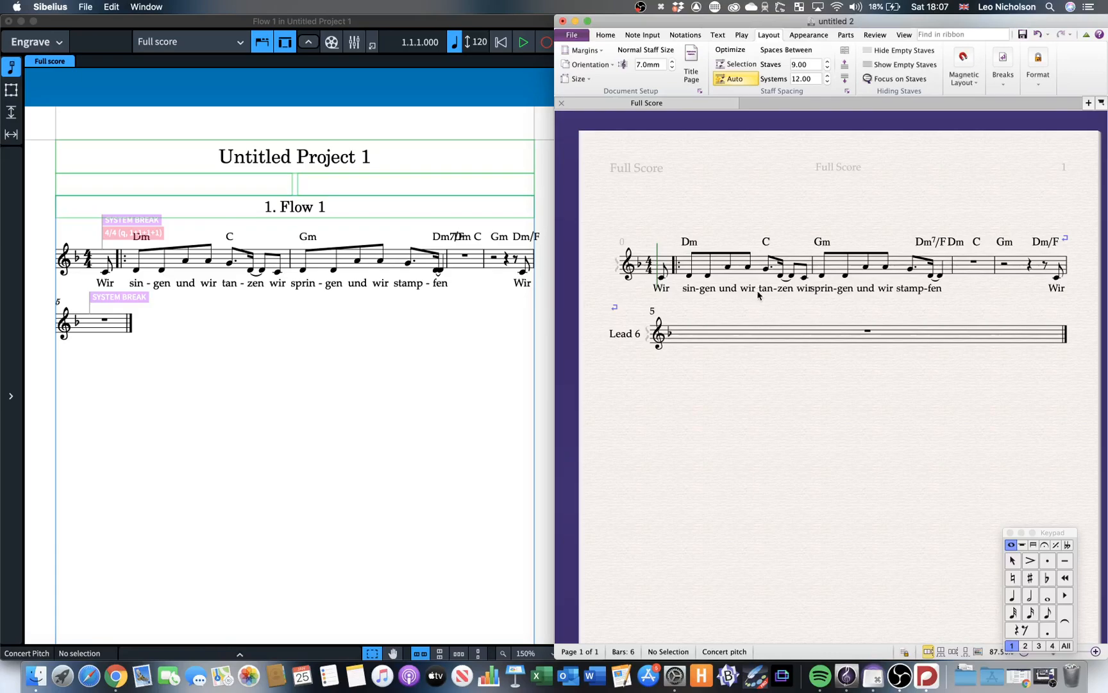
# In Dorico's Engraving Options for lyrics, set the minimum gap between lyric and hyphen to 1.5 spaces.
pyautogui.click(450, 352)
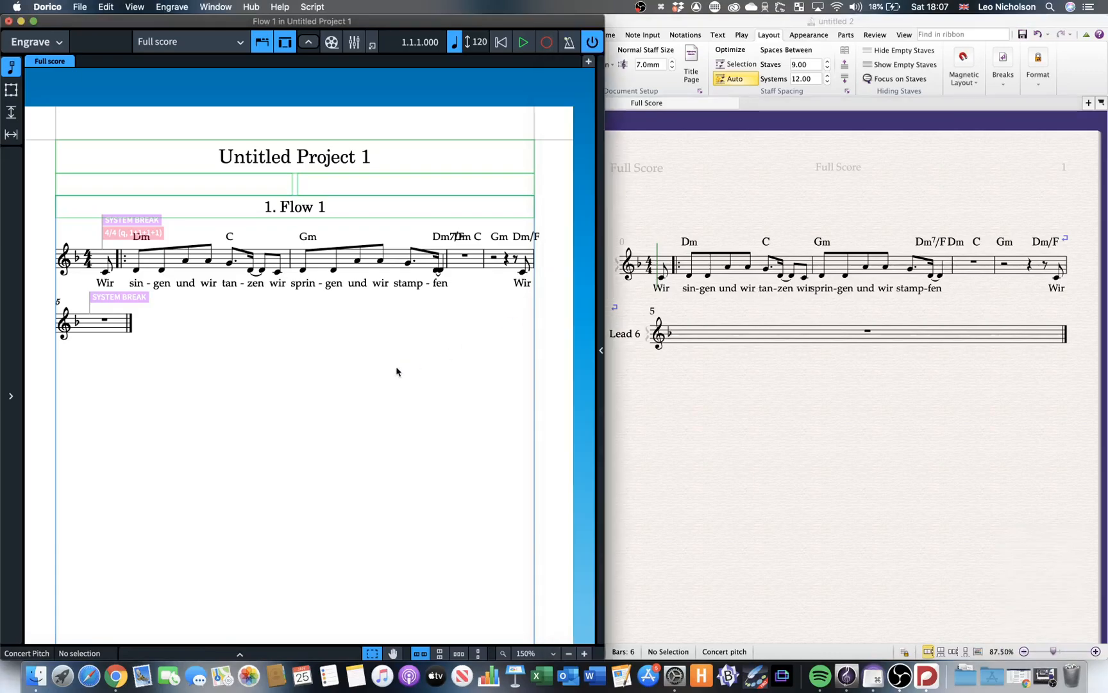
pyautogui.press('shift+super+e')
pyautogui.scroll(-10, 238, 337)
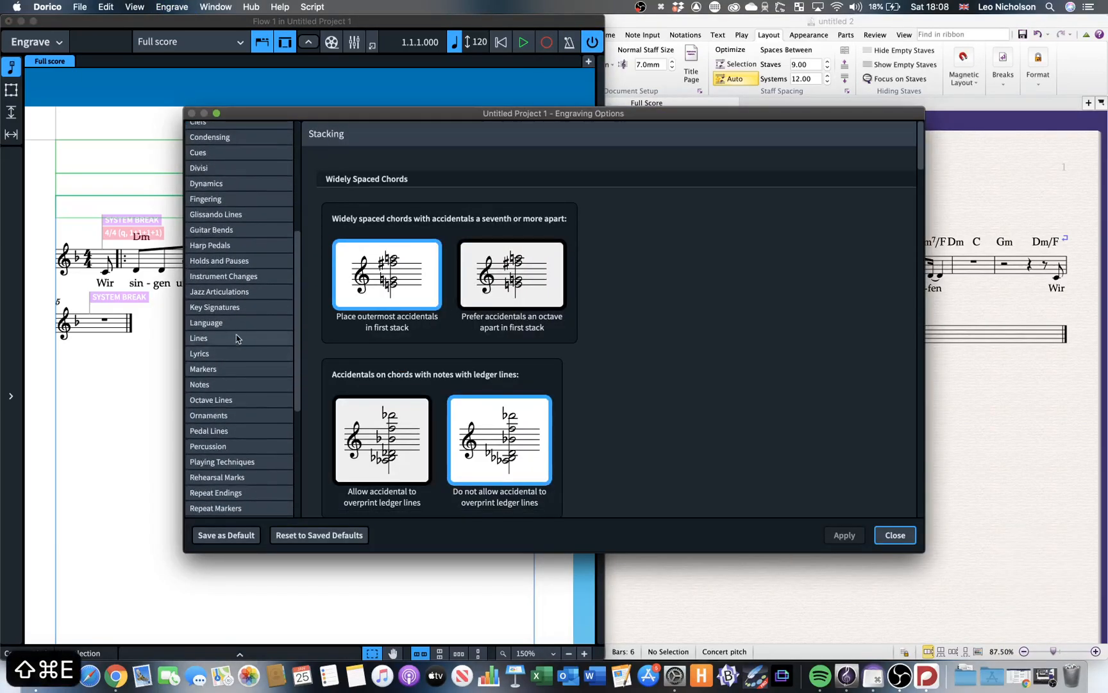
pyautogui.click(238, 337)
pyautogui.scroll(-2, 238, 337)
pyautogui.click(240, 292)
pyautogui.scroll(-1, 541, 243)
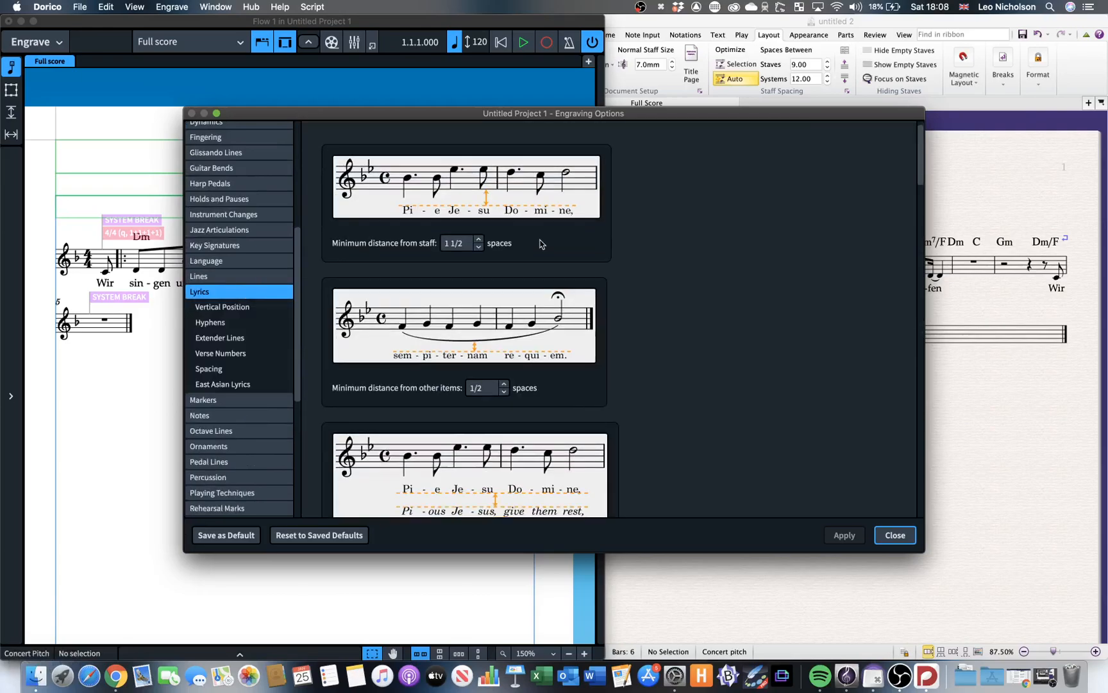
pyautogui.scroll(1, 540, 244)
pyautogui.scroll(-8, 540, 243)
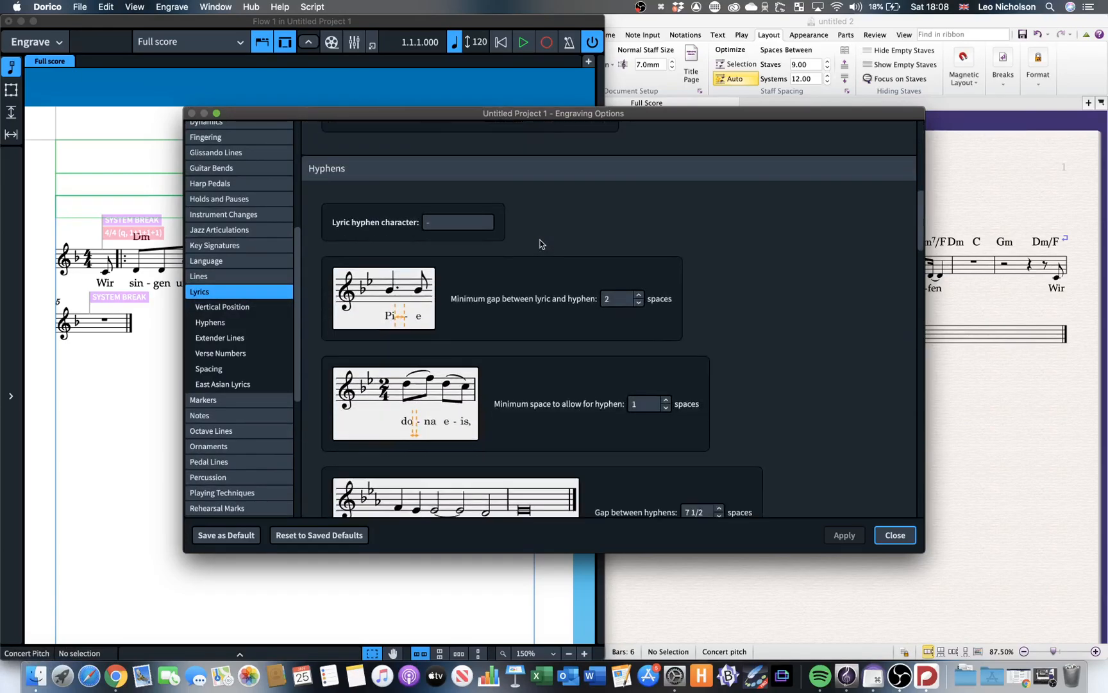
pyautogui.scroll(-2, 541, 243)
pyautogui.doubleClick(622, 226)
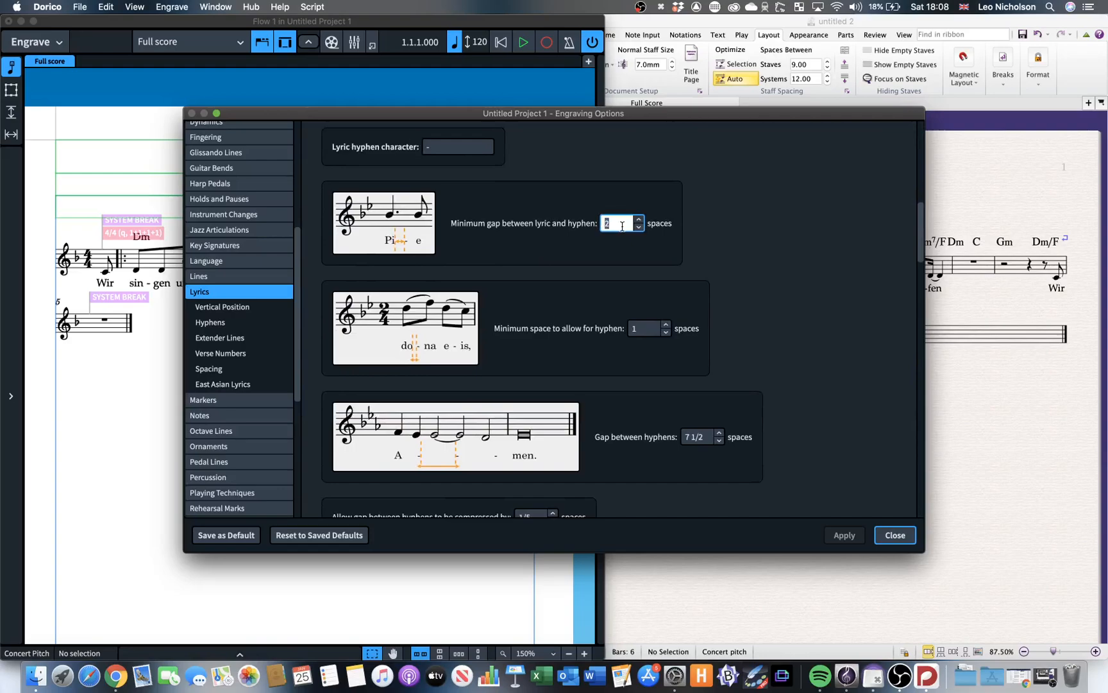
pyautogui.write('1.5')
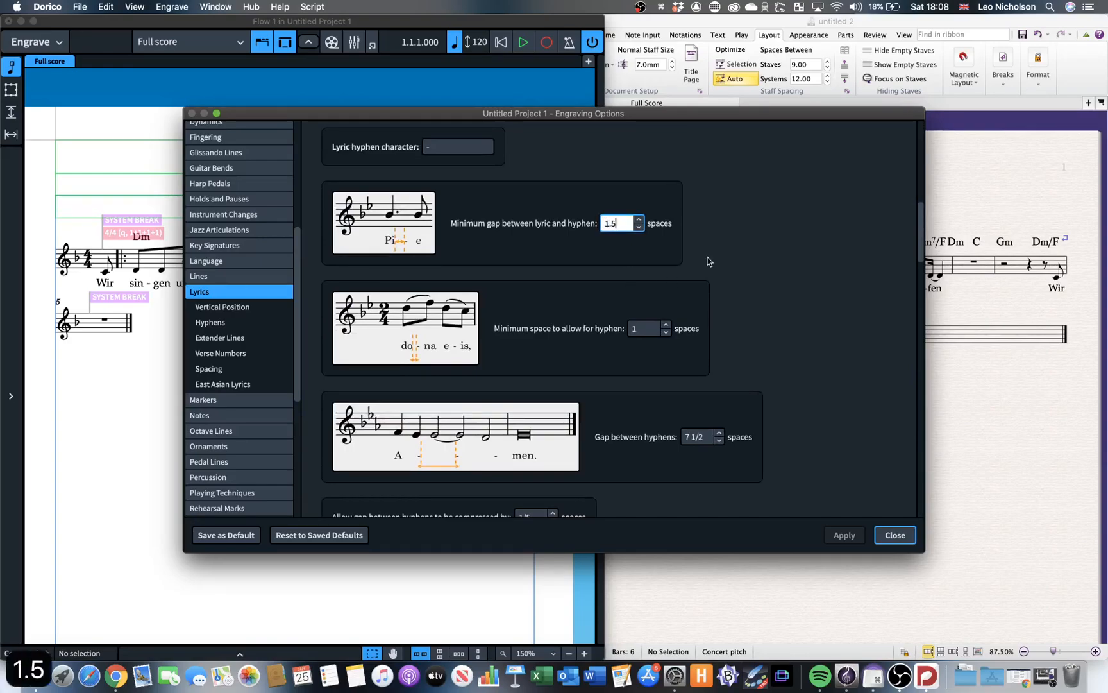
# Set the minimum space to allow for a lyric hyphen to 0.5 spaces.
pyautogui.doubleClick(650, 329)
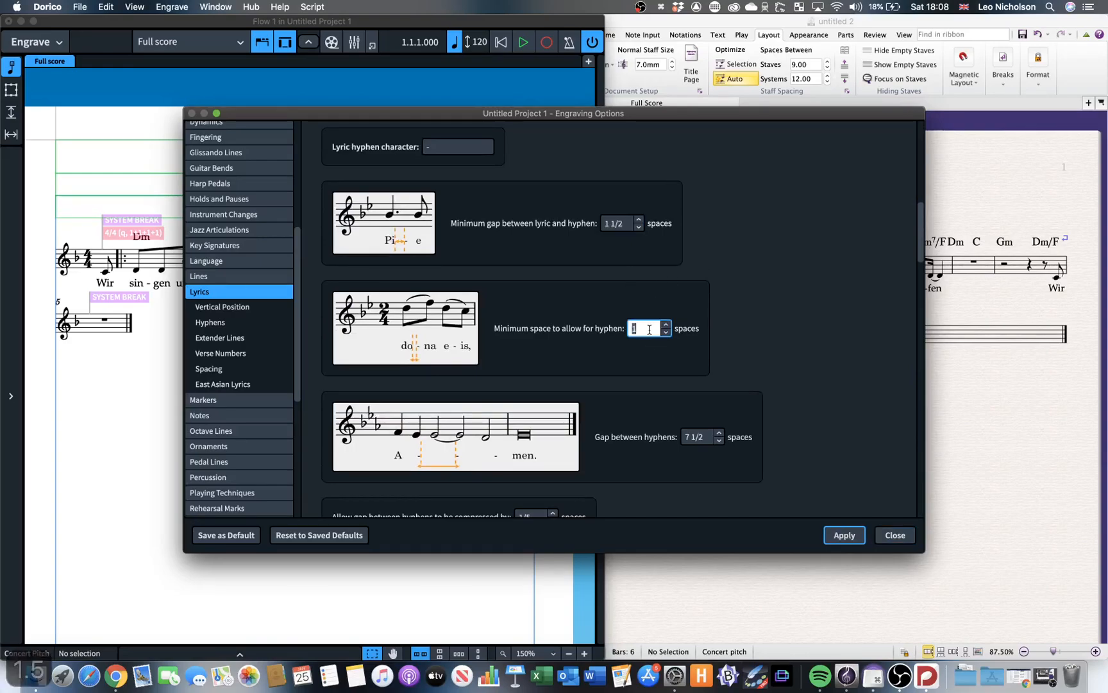
pyautogui.write('0.5')
pyautogui.click(783, 397)
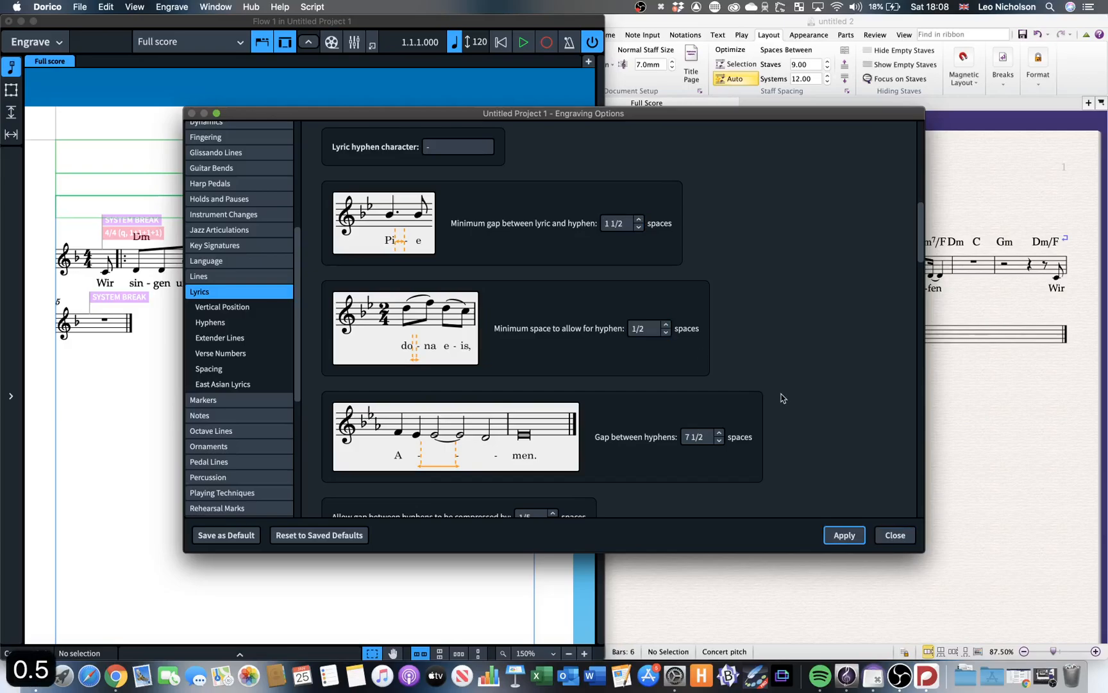
# Set the minimum gap between adjacent lyrics to 1/2 space, apply the engraving changes and close Engraving Options.
pyautogui.scroll(-10, 782, 398)
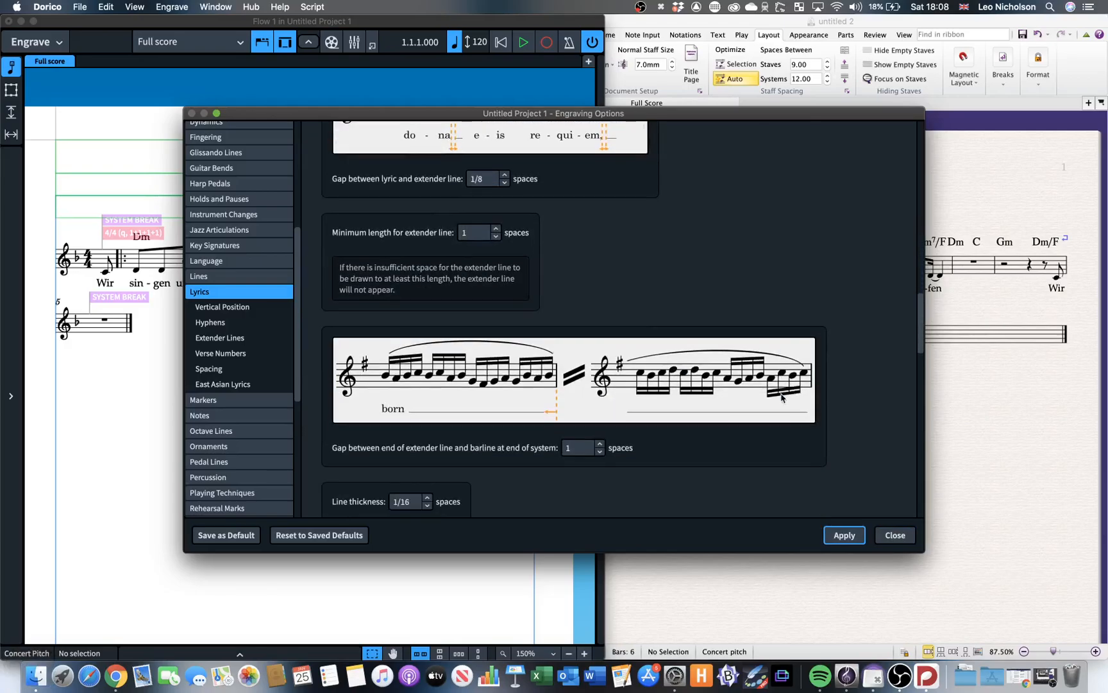
pyautogui.scroll(-5, 782, 397)
pyautogui.scroll(4, 782, 396)
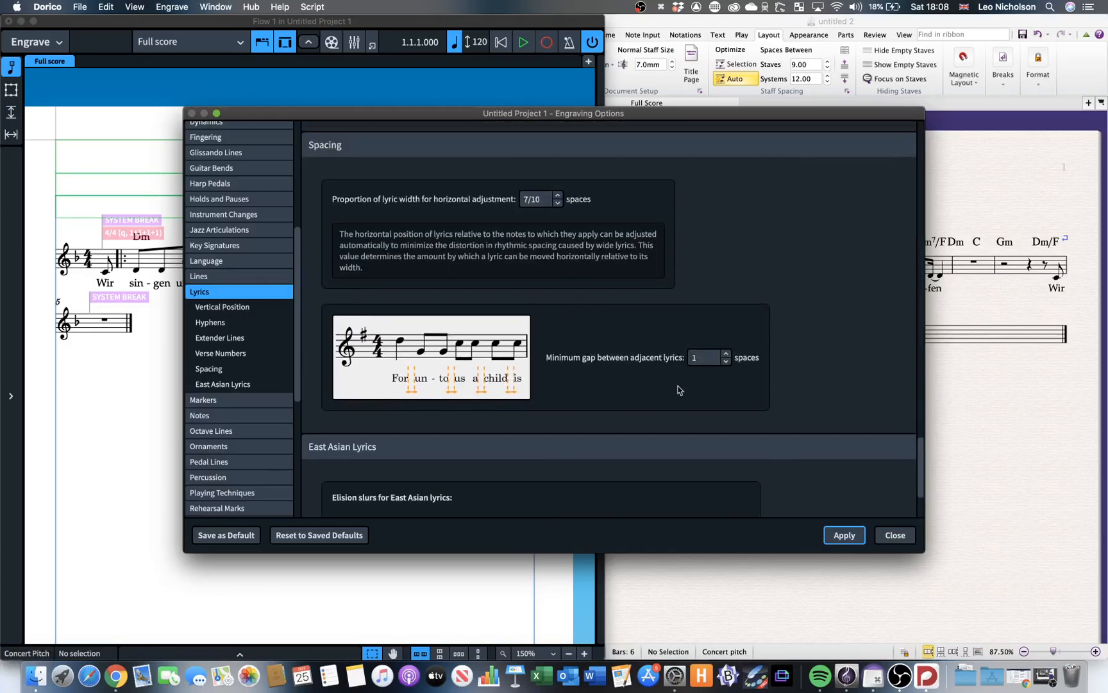
pyautogui.doubleClick(709, 359)
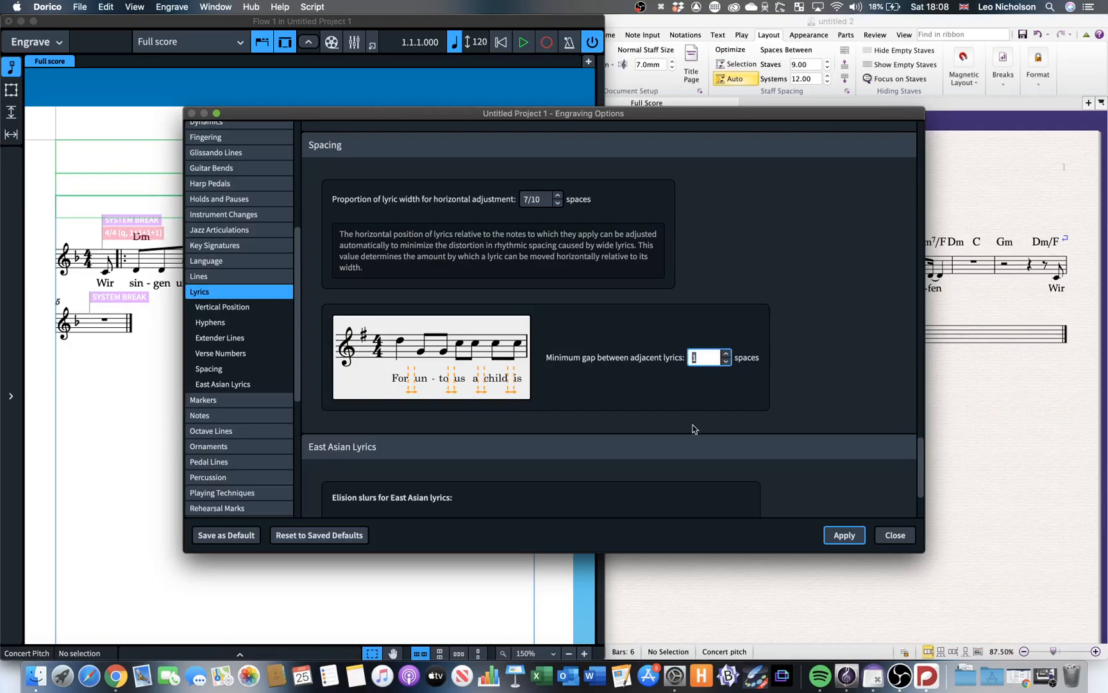
pyautogui.write('1/2')
pyautogui.press('Return')
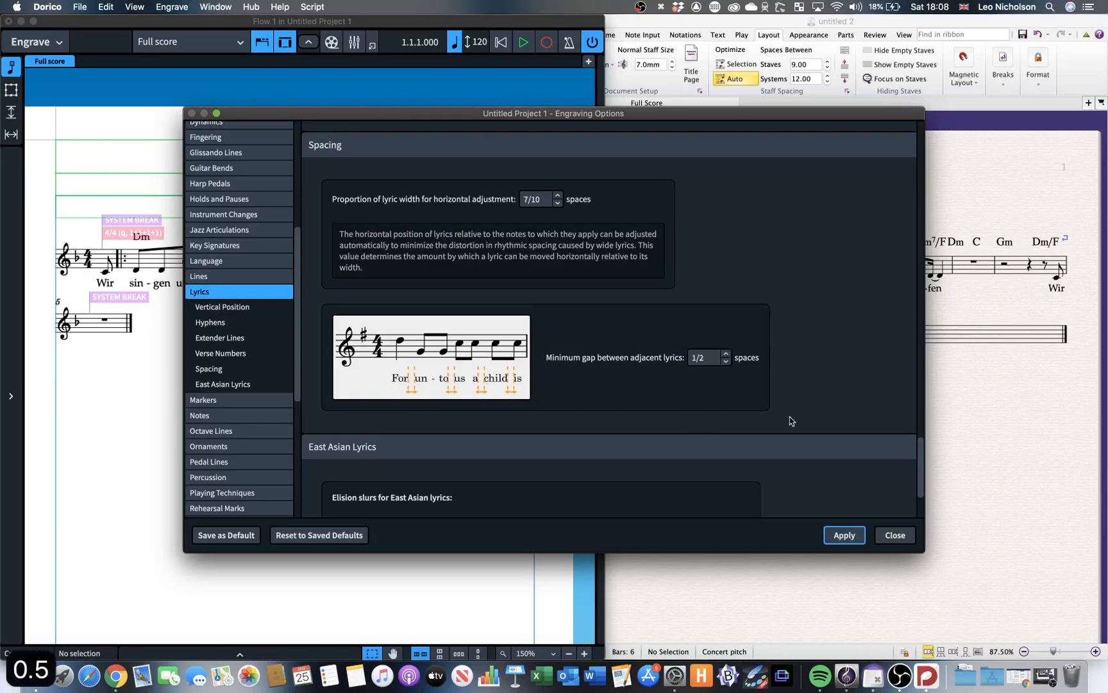
pyautogui.click(848, 537)
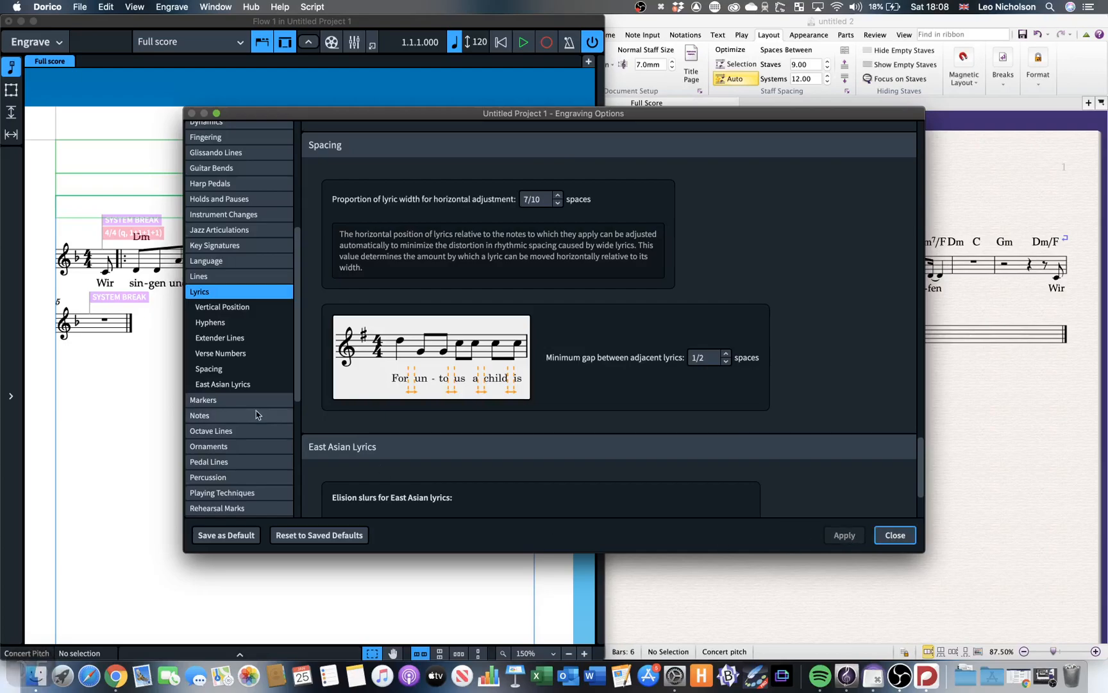
pyautogui.click(895, 535)
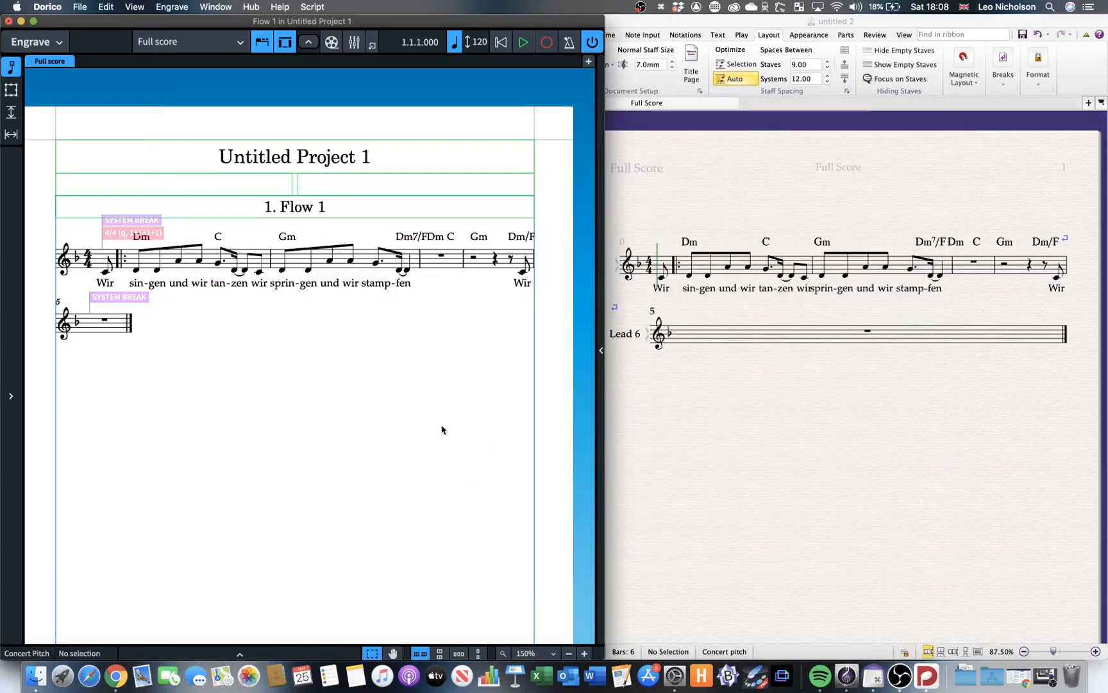
# Move the Sibelius window to the lower part of the screen, overlapping the bottom of the Dorico window.
pyautogui.hscroll(2, 441, 429)
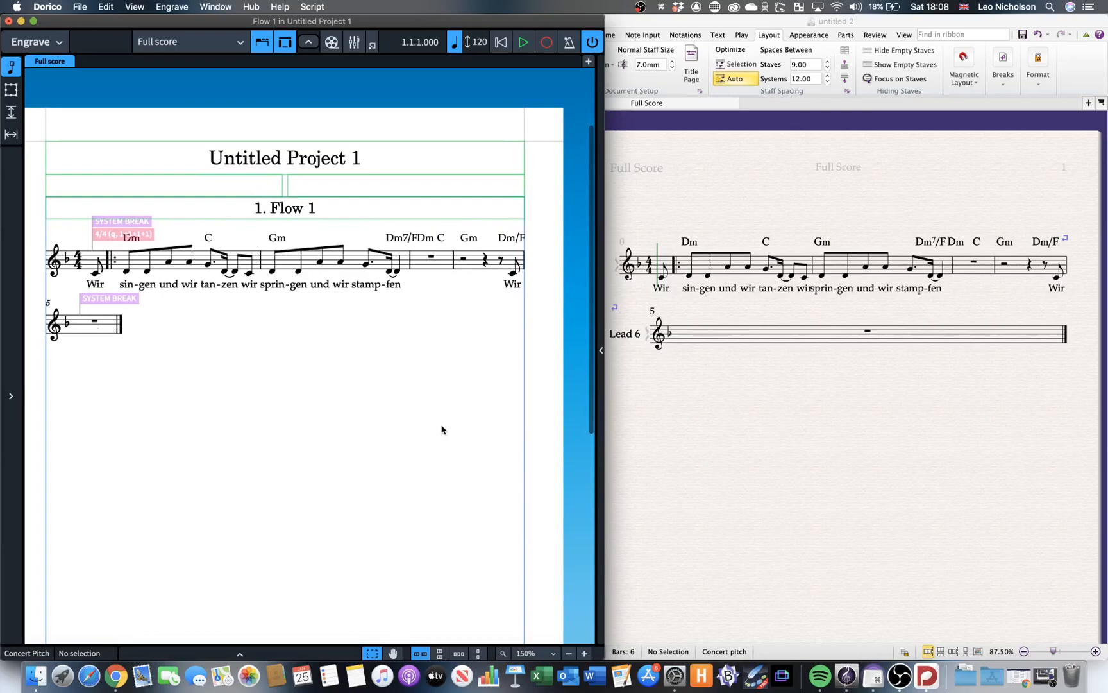
pyautogui.hscroll(-3, 442, 430)
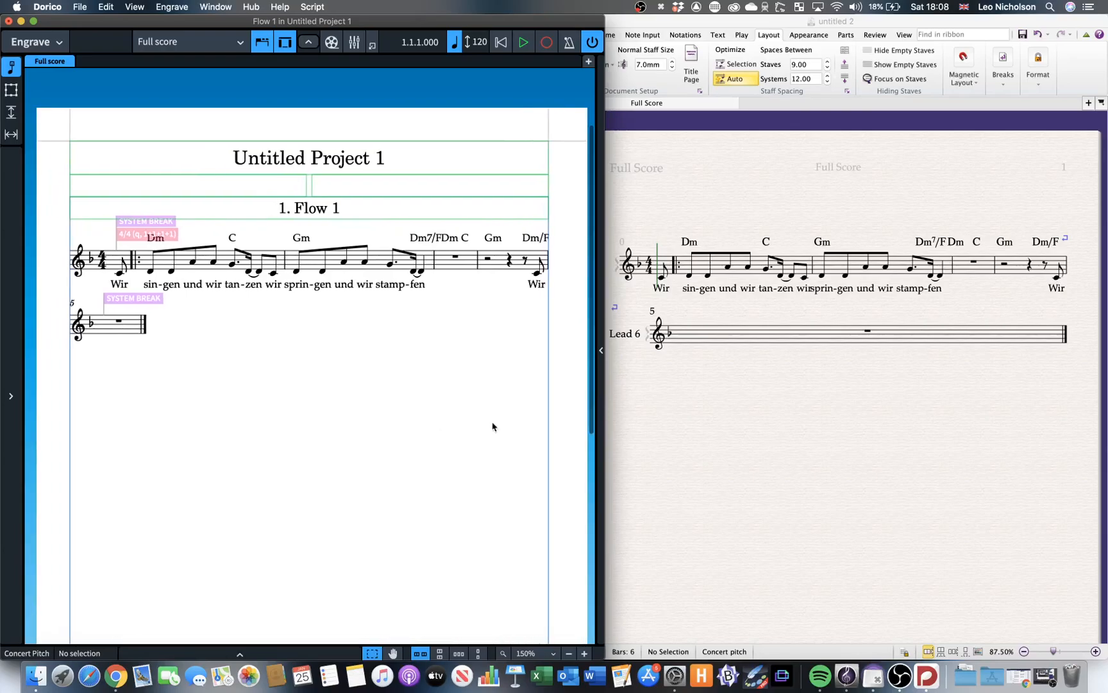
pyautogui.click(769, 430)
pyautogui.moveTo(702, 21); pyautogui.dragTo(226, 272)
pyautogui.click(342, 219)
pyautogui.click(654, 423)
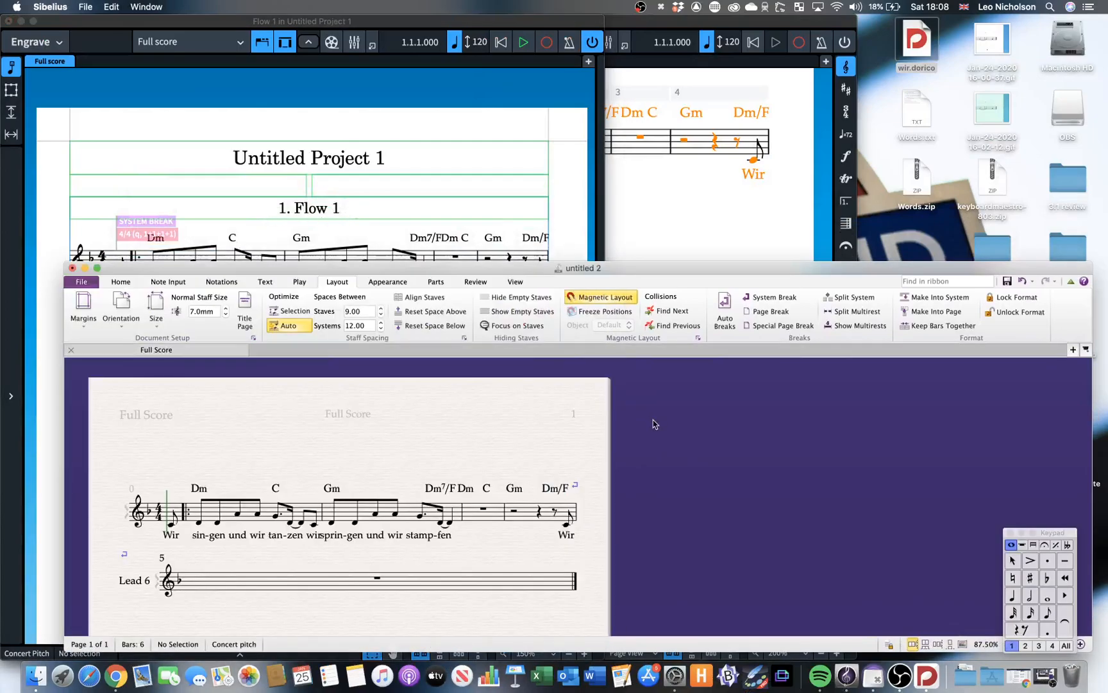
# Shorten the Dorico window and reposition the Sibelius window and score so its staff lines up beneath Dorico's.
pyautogui.click(48, 614)
pyautogui.moveTo(9, 658); pyautogui.dragTo(9, 403)
pyautogui.moveTo(638, 277); pyautogui.dragTo(572, 189)
pyautogui.click(489, 164)
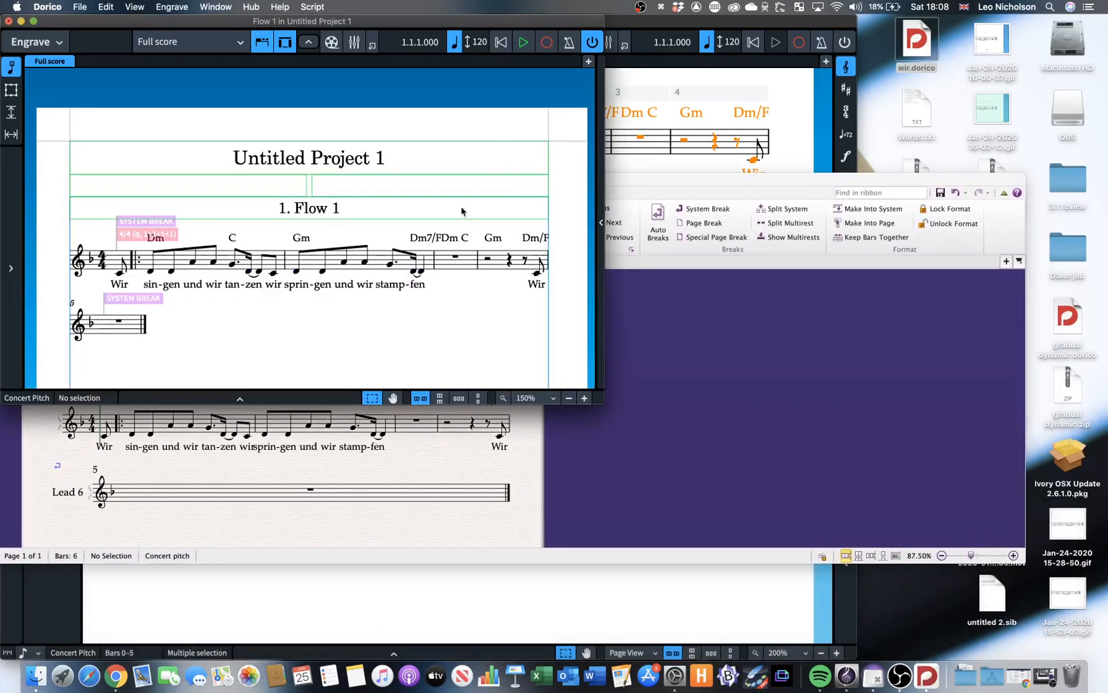
pyautogui.hscroll(-7, 384, 488)
pyautogui.hscroll(7, 385, 488)
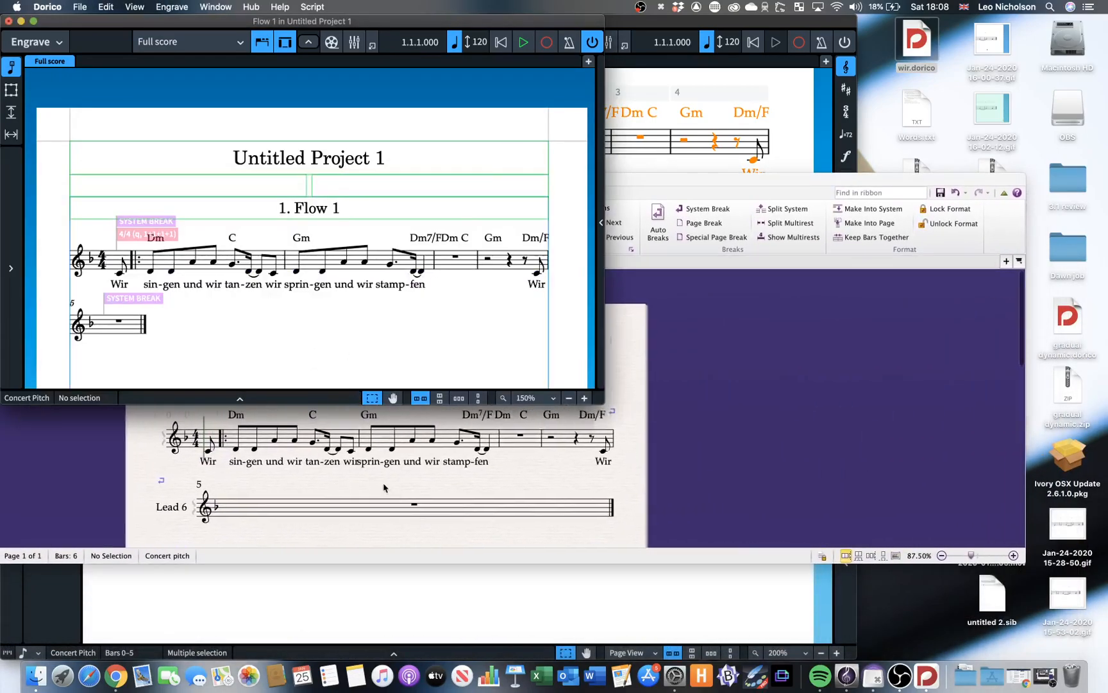
pyautogui.hscroll(-1, 385, 488)
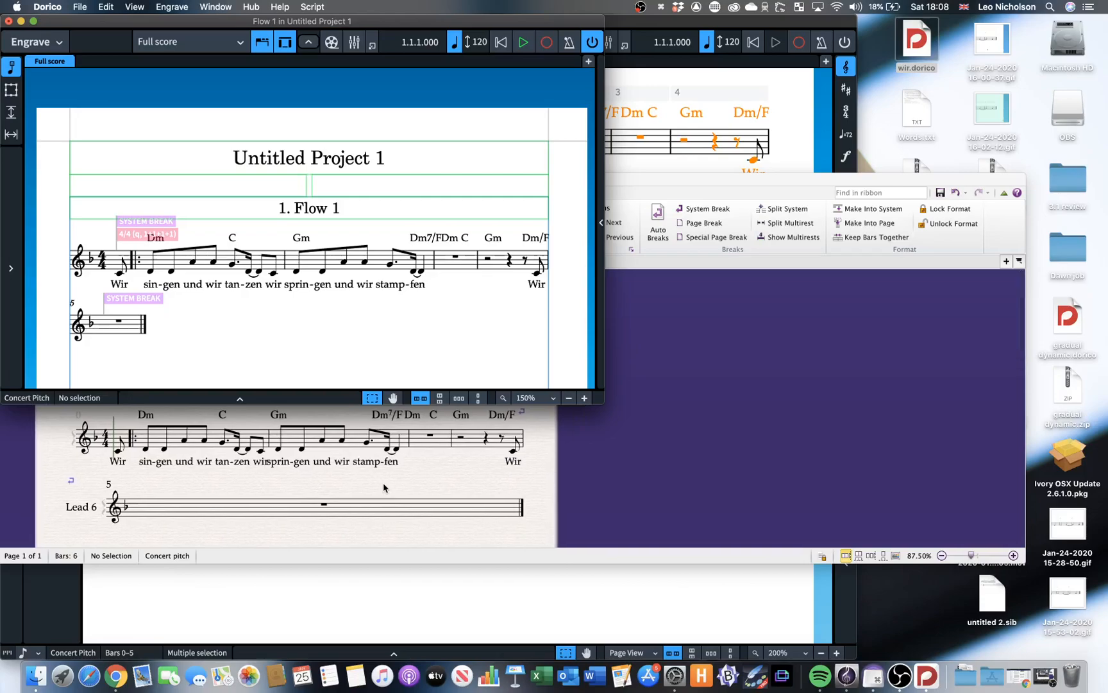